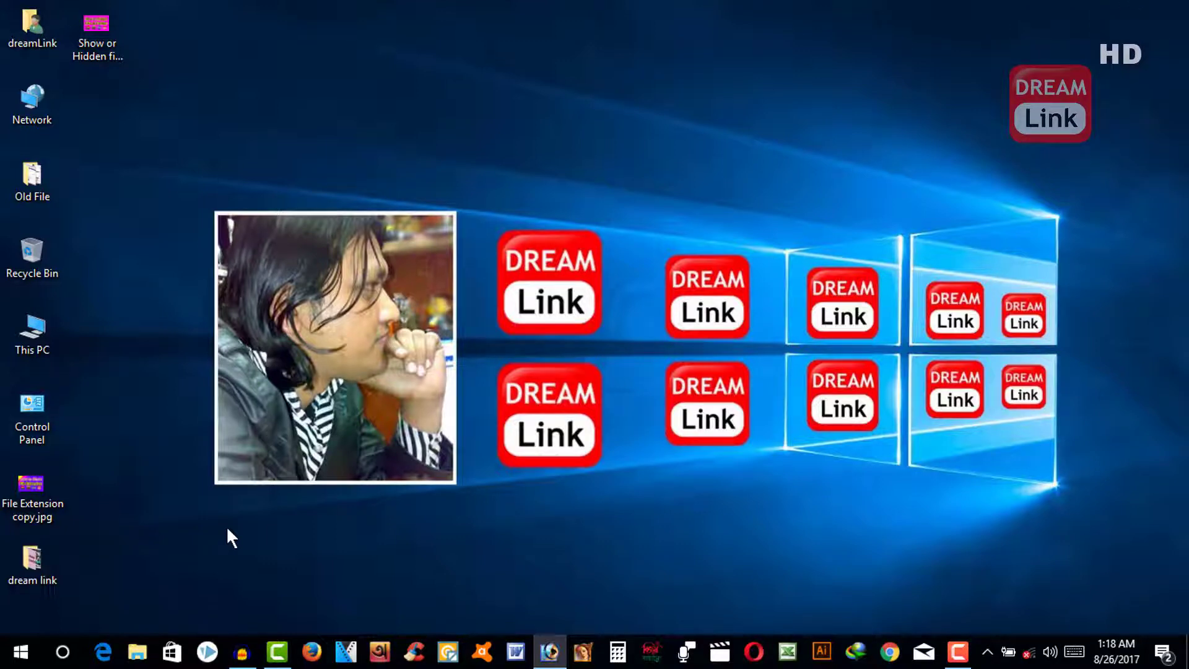
Open the dream link folder from the desktop and look over its subfolders and files.
{"action": "double_click", "coordinate": [43, 566]}
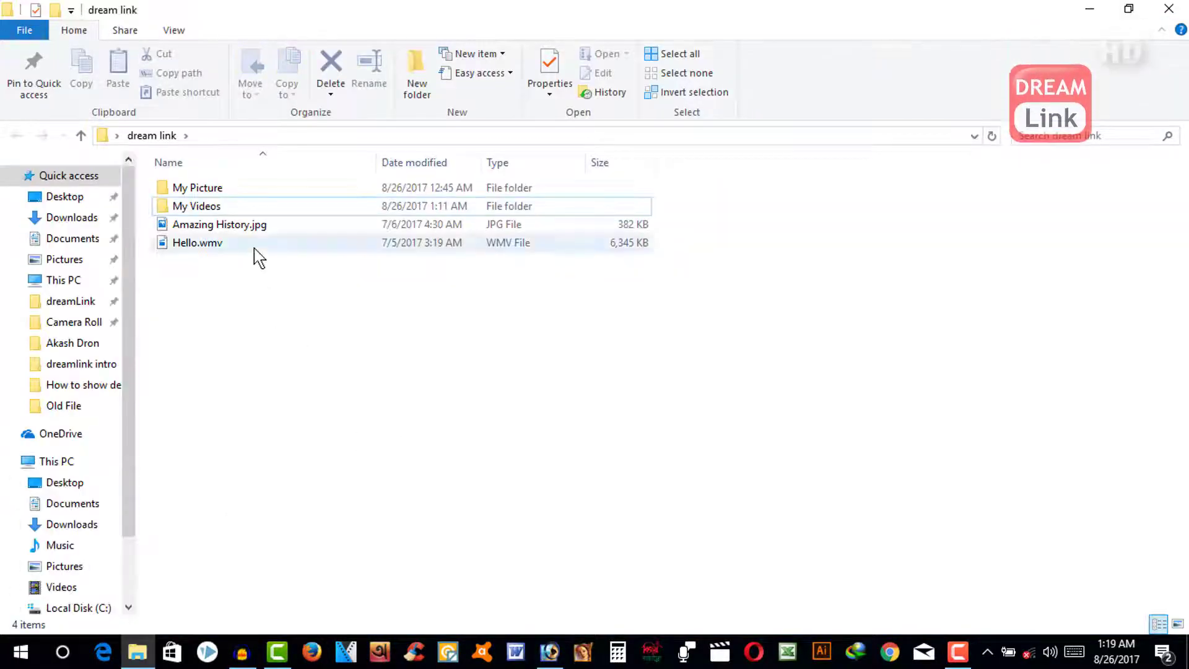
{"action": "left_click", "coordinate": [214, 189]}
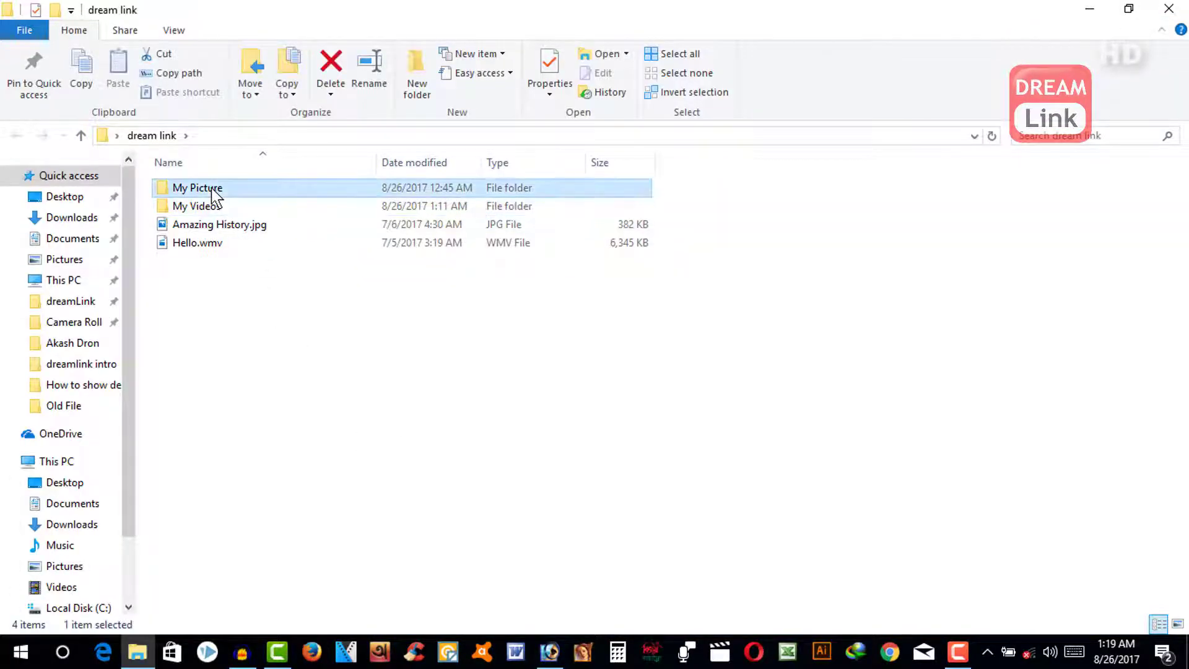
{"action": "left_click", "coordinate": [212, 208]}
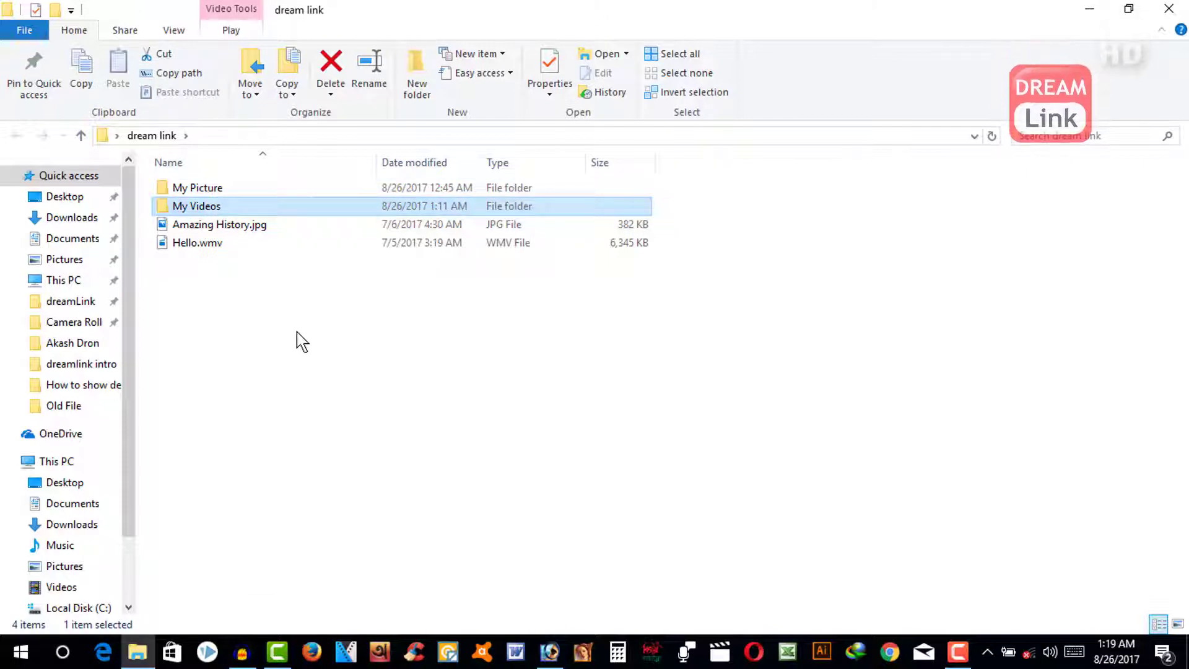
{"action": "left_click", "coordinate": [311, 366]}
{"action": "left_click", "coordinate": [225, 246]}
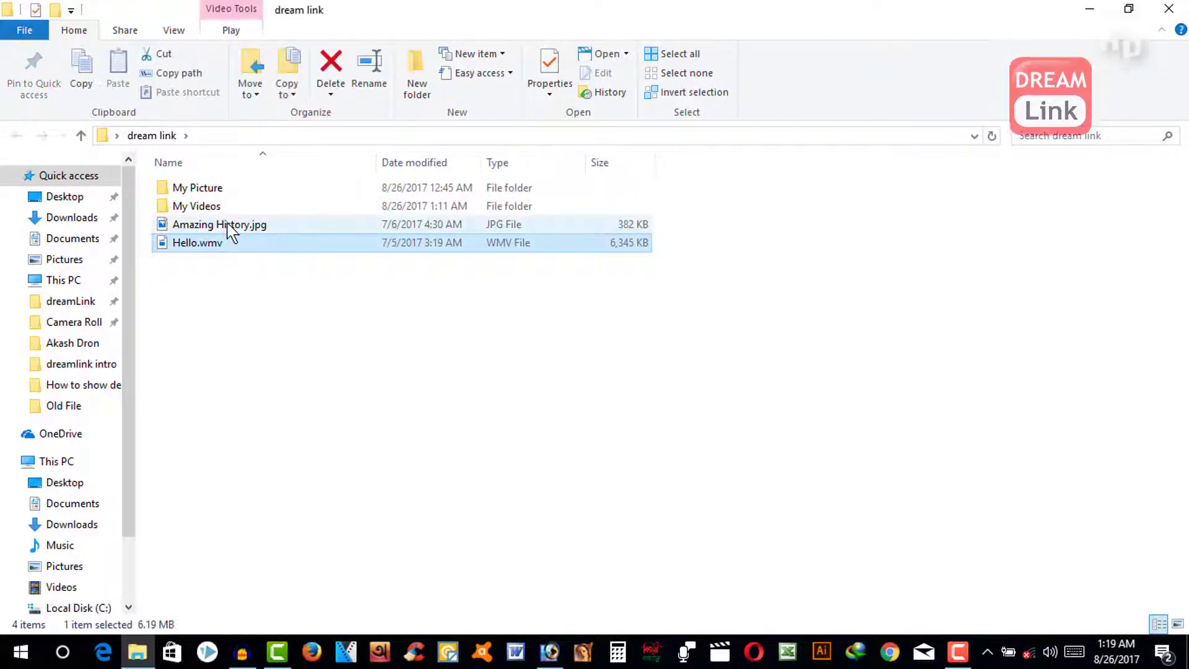
{"action": "left_click", "coordinate": [225, 228]}
{"action": "left_click", "coordinate": [262, 312]}
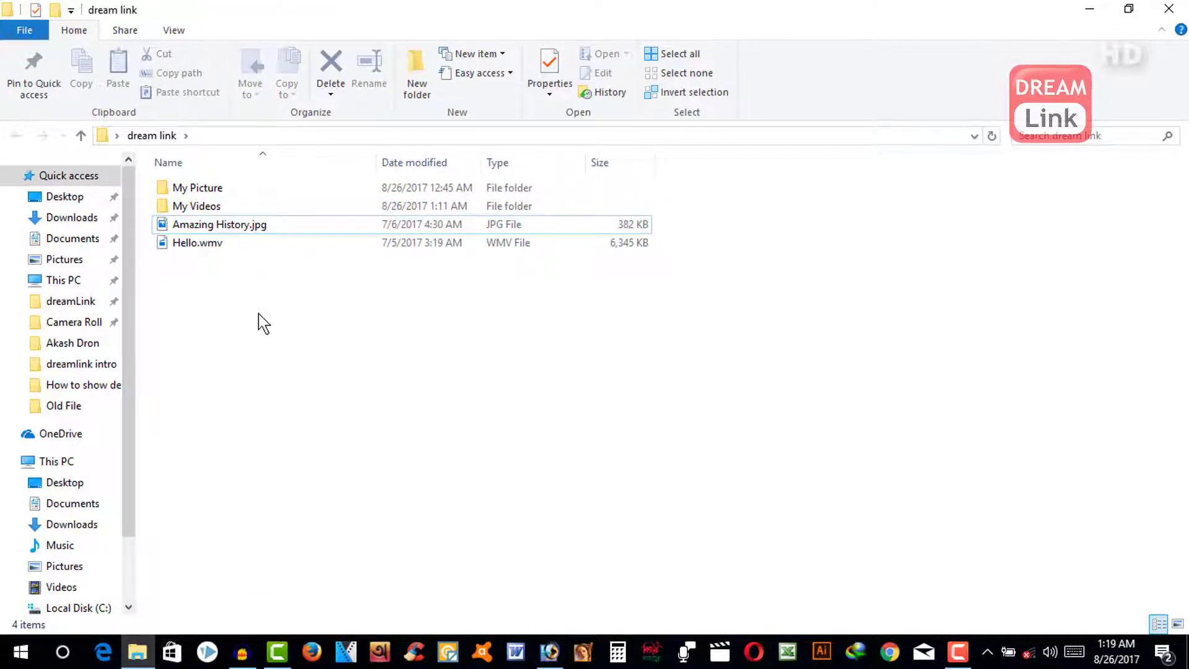
{"action": "left_click", "coordinate": [204, 190]}
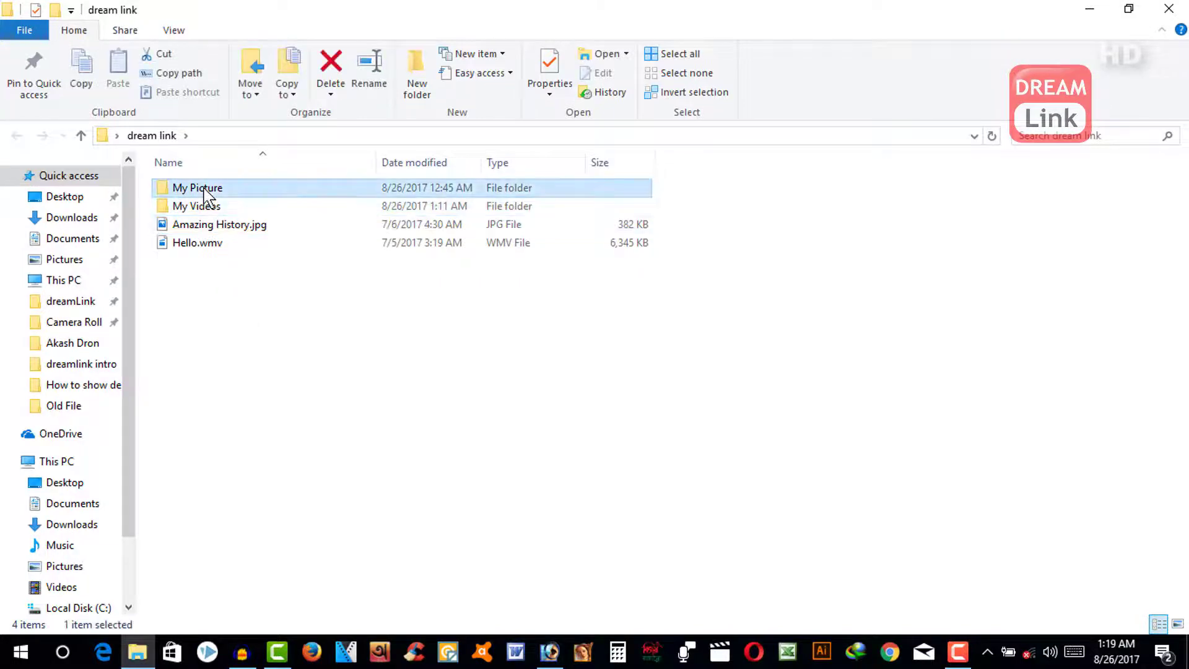
{"action": "left_click", "coordinate": [199, 243]}
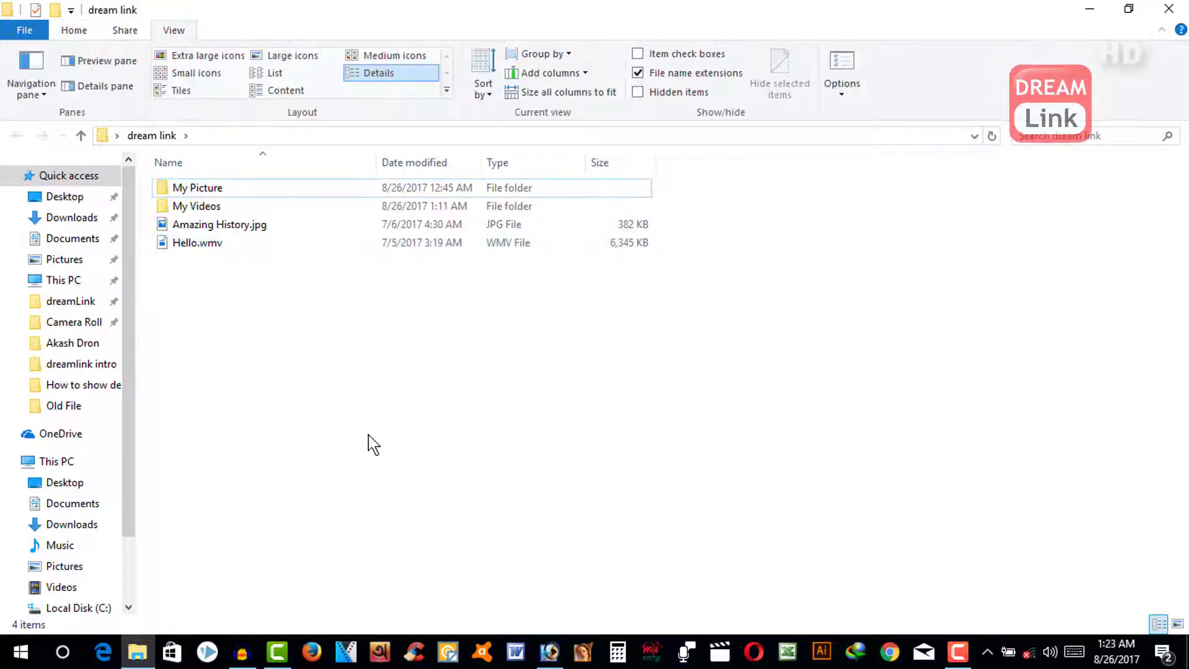
Set the My Picture folder's attribute to Hidden, applying the change to the folder, its subfolders and files.
{"action": "left_click", "coordinate": [209, 189]}
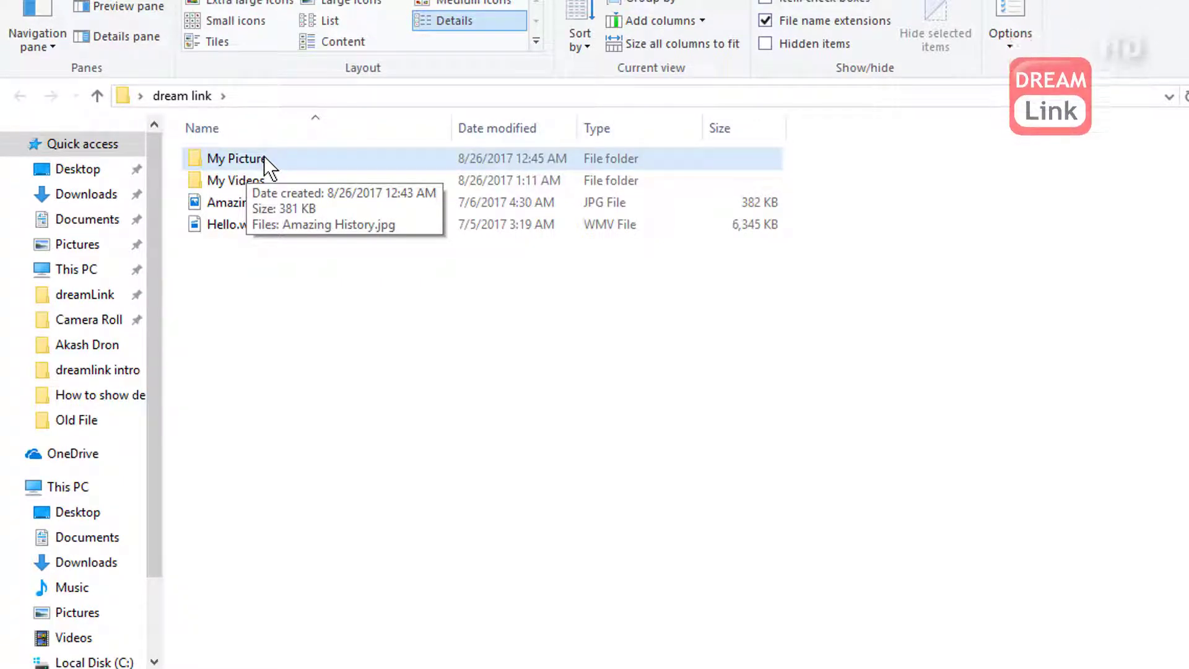
{"action": "right_click", "coordinate": [264, 156]}
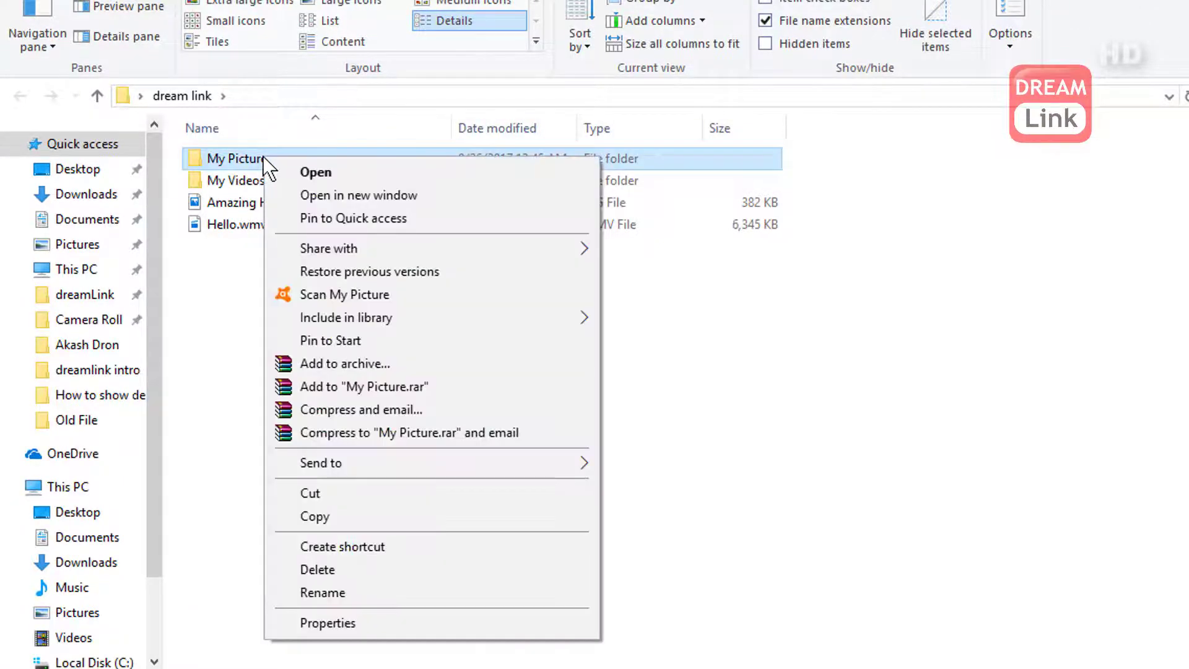
{"action": "left_click", "coordinate": [385, 631]}
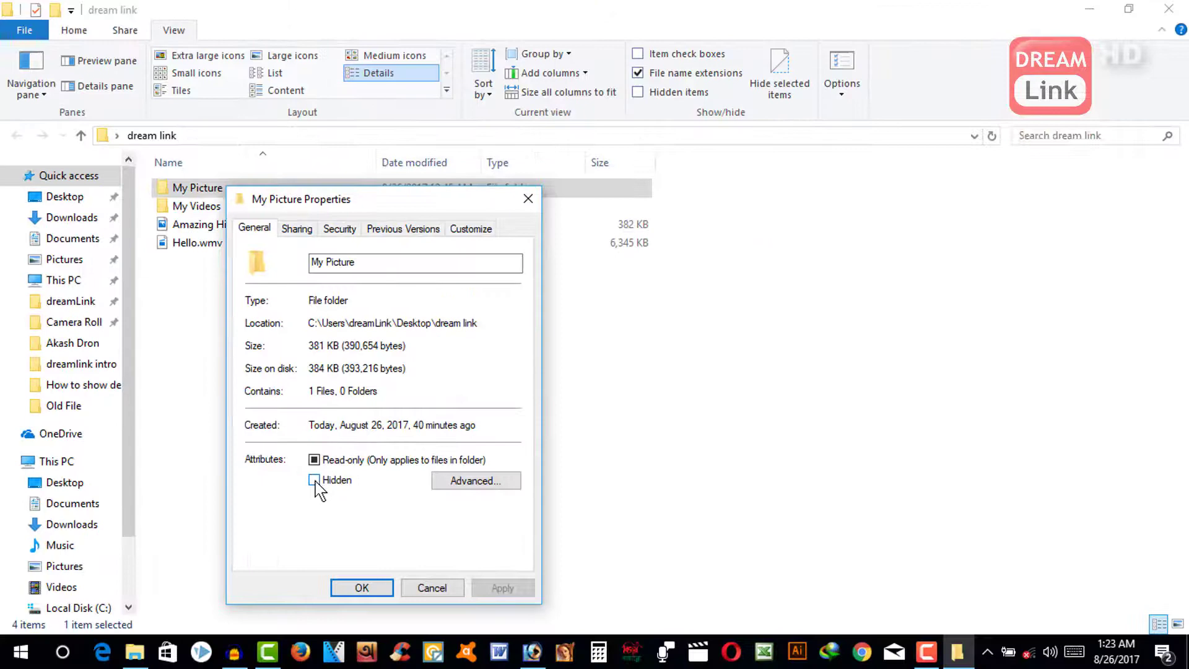
{"action": "left_click", "coordinate": [314, 481]}
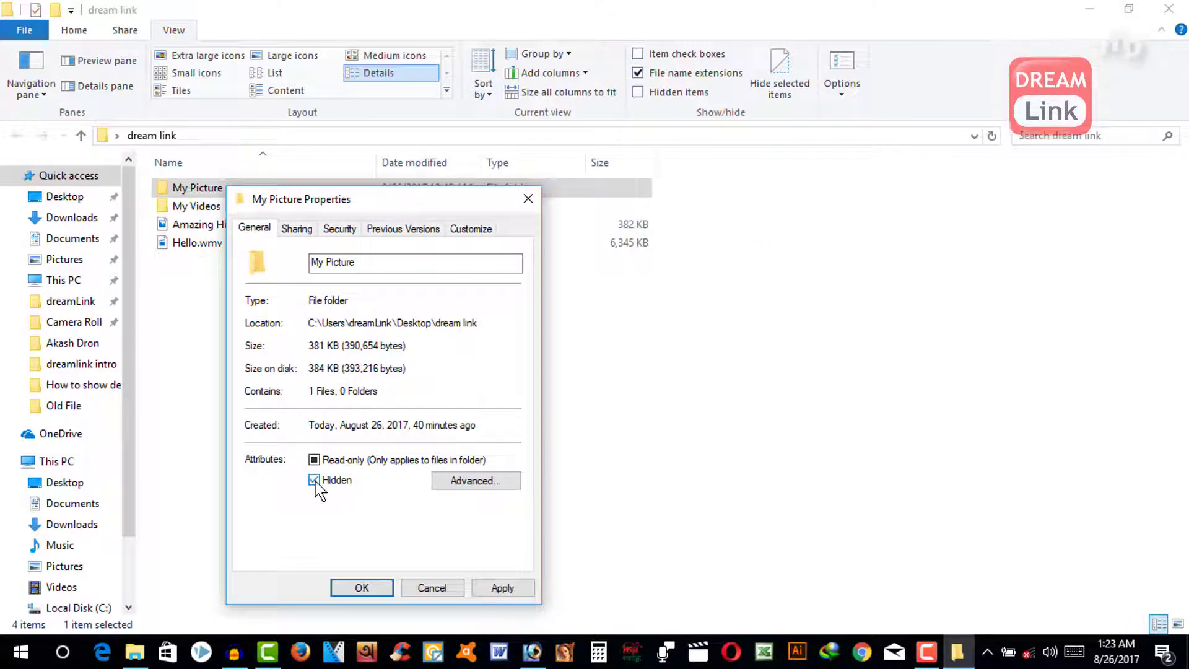
{"action": "left_click", "coordinate": [508, 592]}
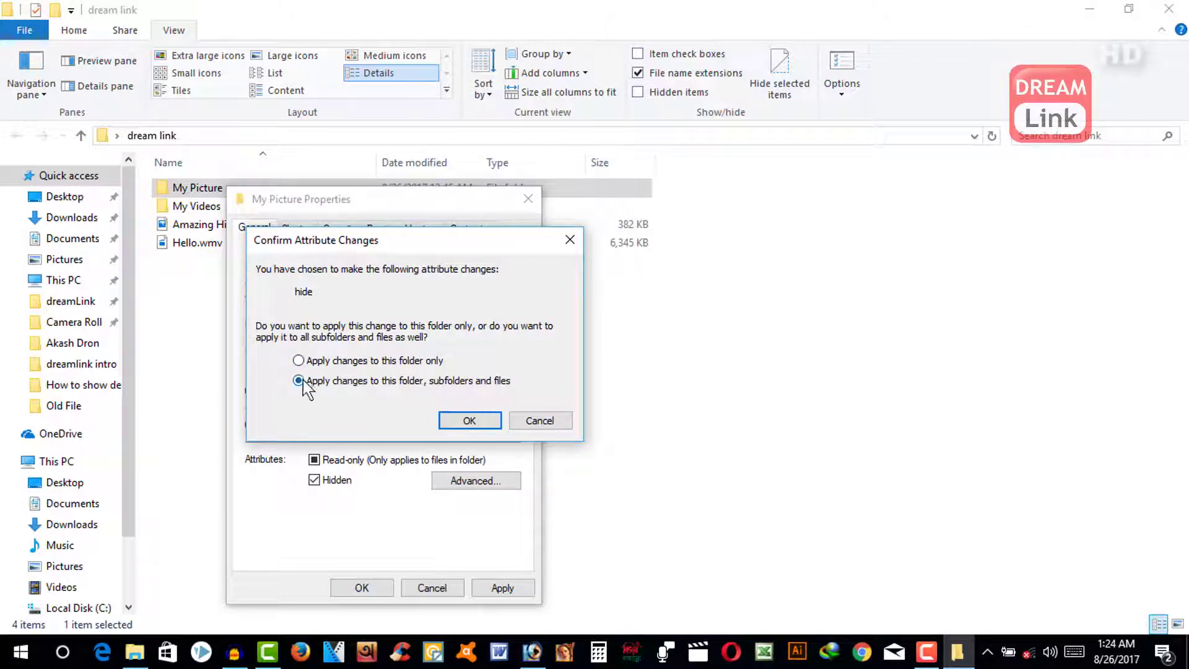
{"action": "left_click", "coordinate": [468, 420]}
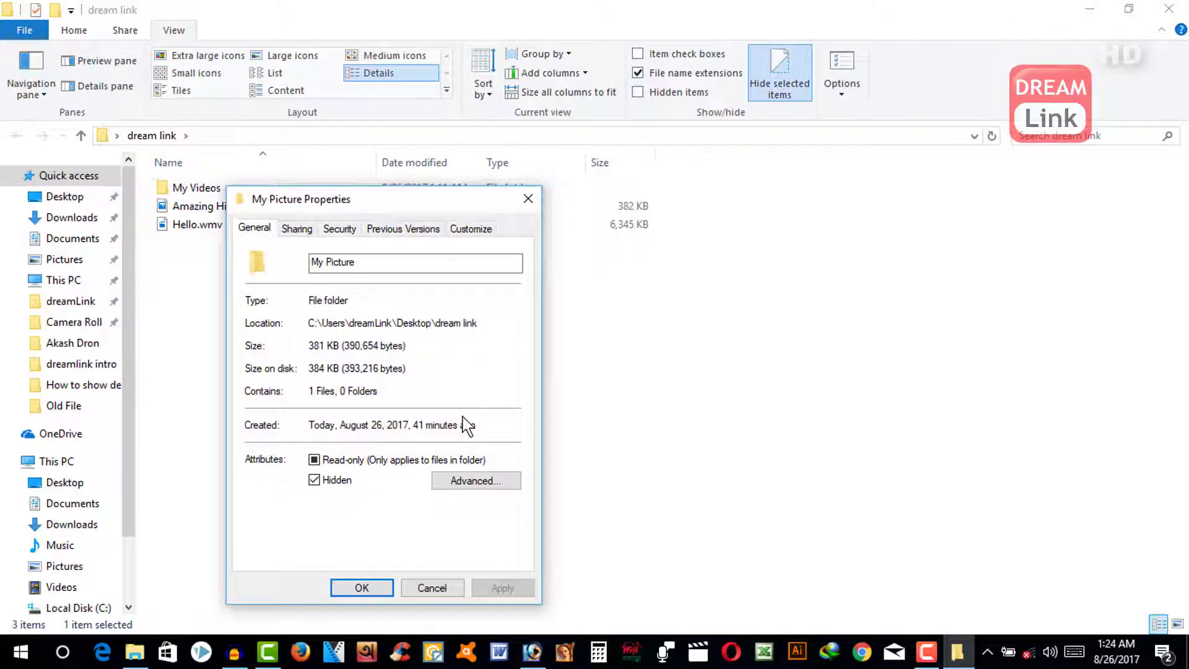
{"action": "left_click", "coordinate": [373, 592]}
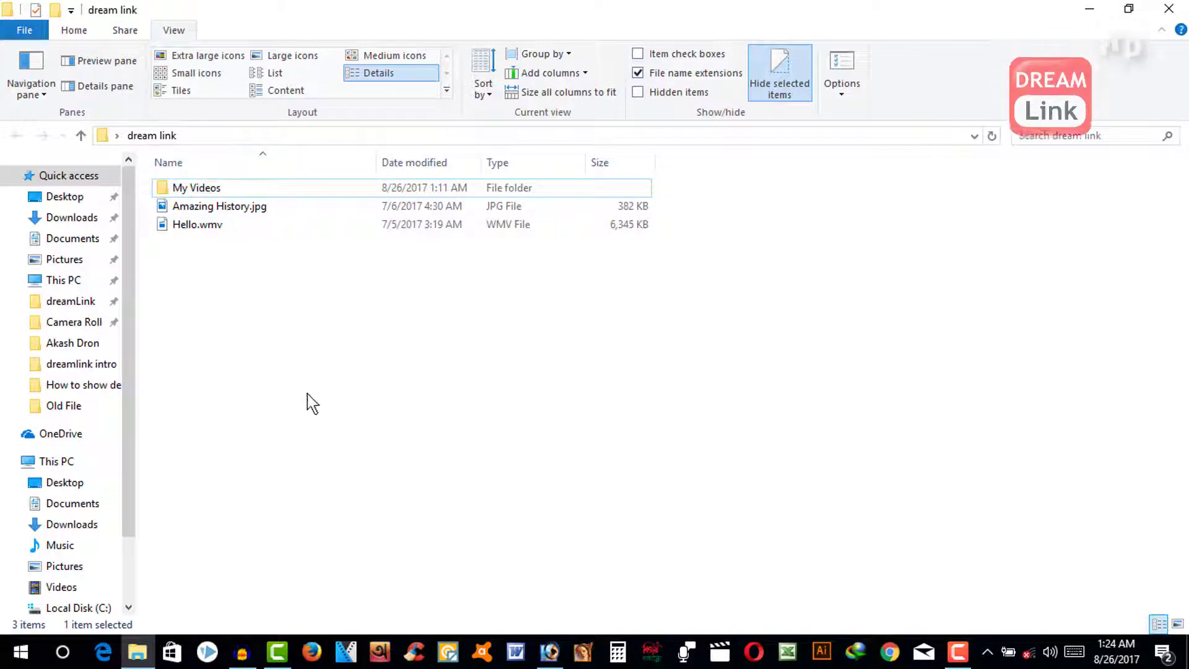
{"action": "left_click", "coordinate": [275, 363]}
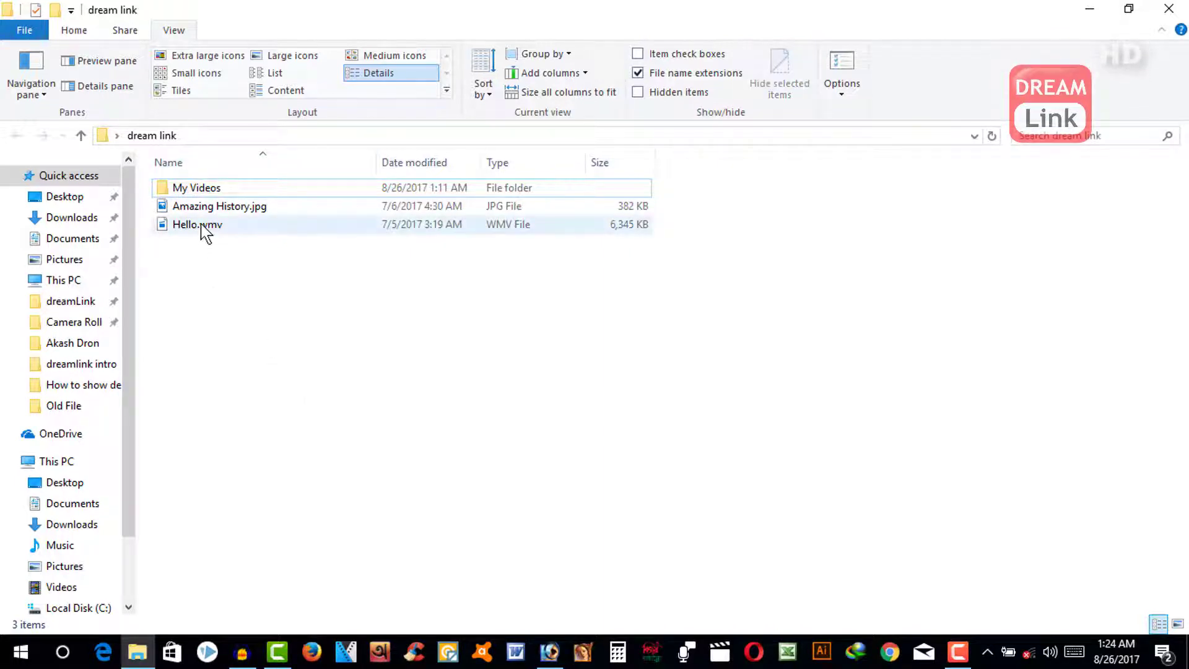
Set the Hello.wmv file's attribute to Hidden and apply it.
{"action": "mouse_move", "coordinate": [206, 234]}
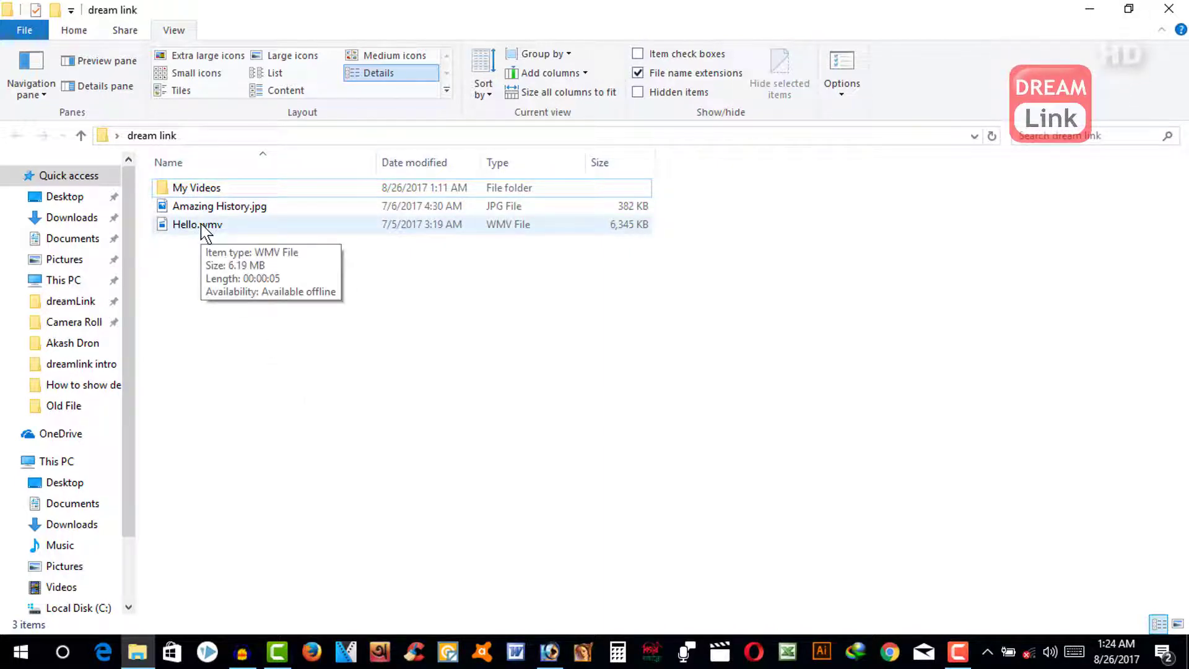
{"action": "left_click", "coordinate": [204, 234]}
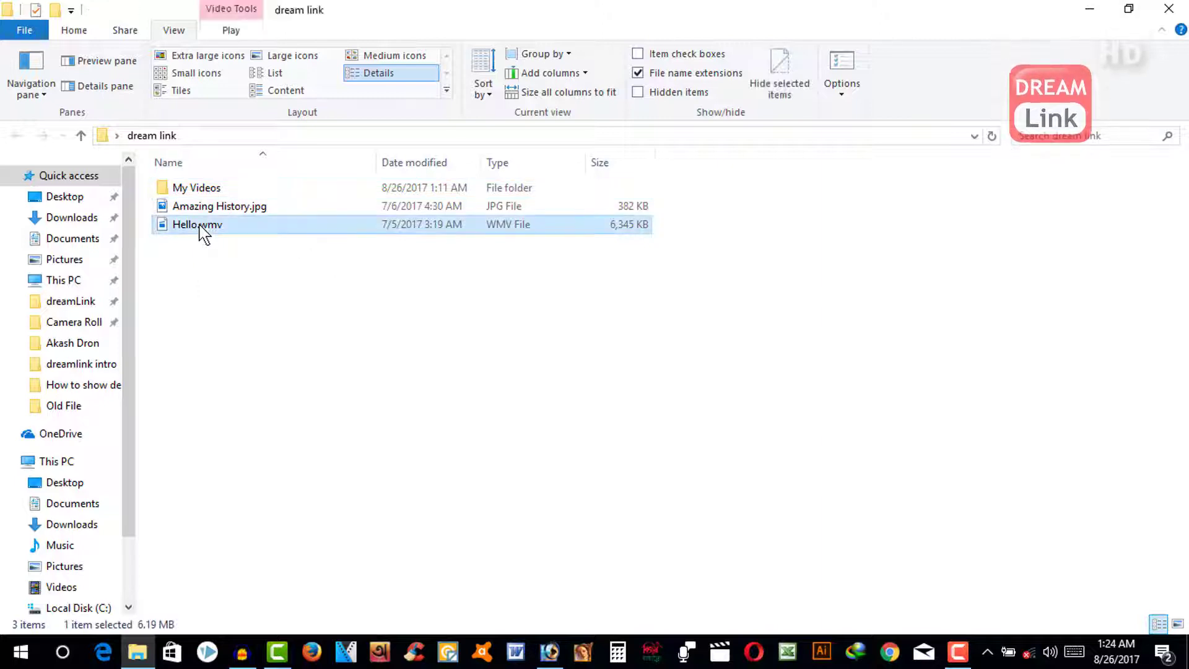
{"action": "right_click", "coordinate": [205, 234]}
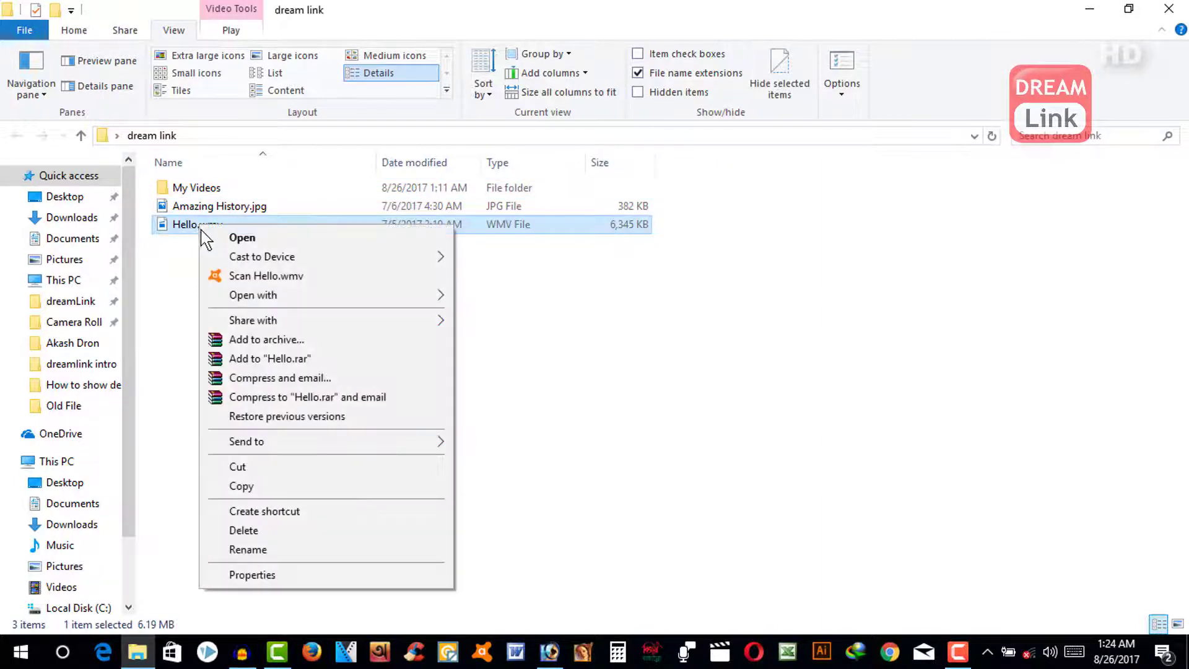
{"action": "left_click", "coordinate": [280, 575]}
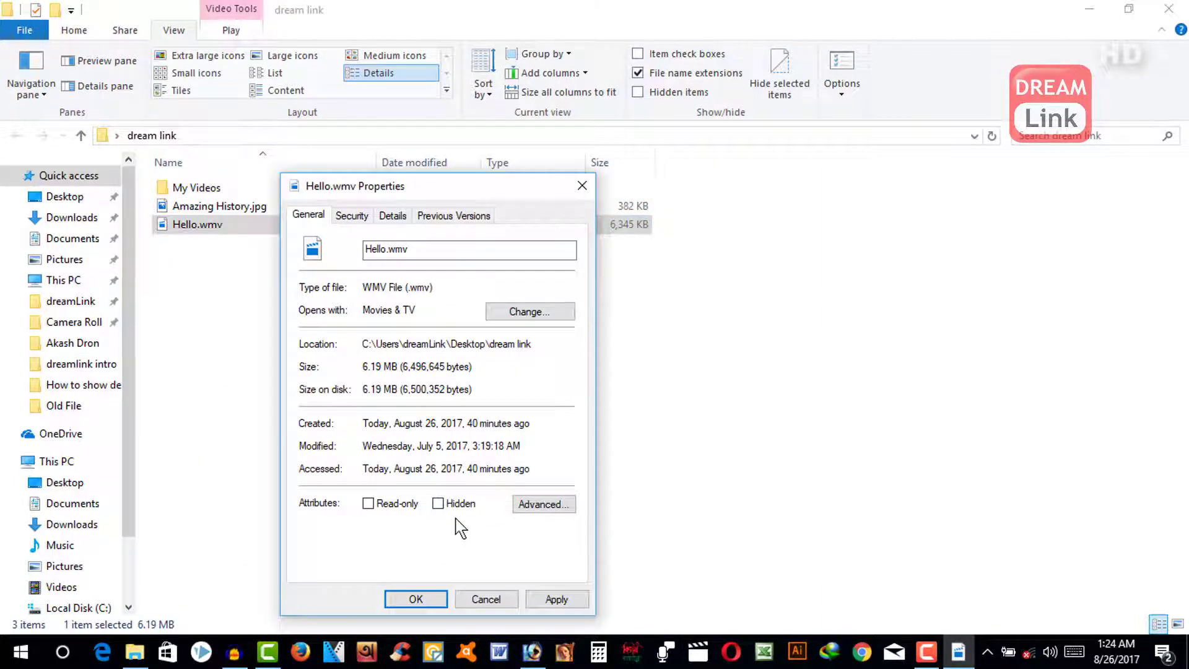
{"action": "left_click", "coordinate": [553, 598]}
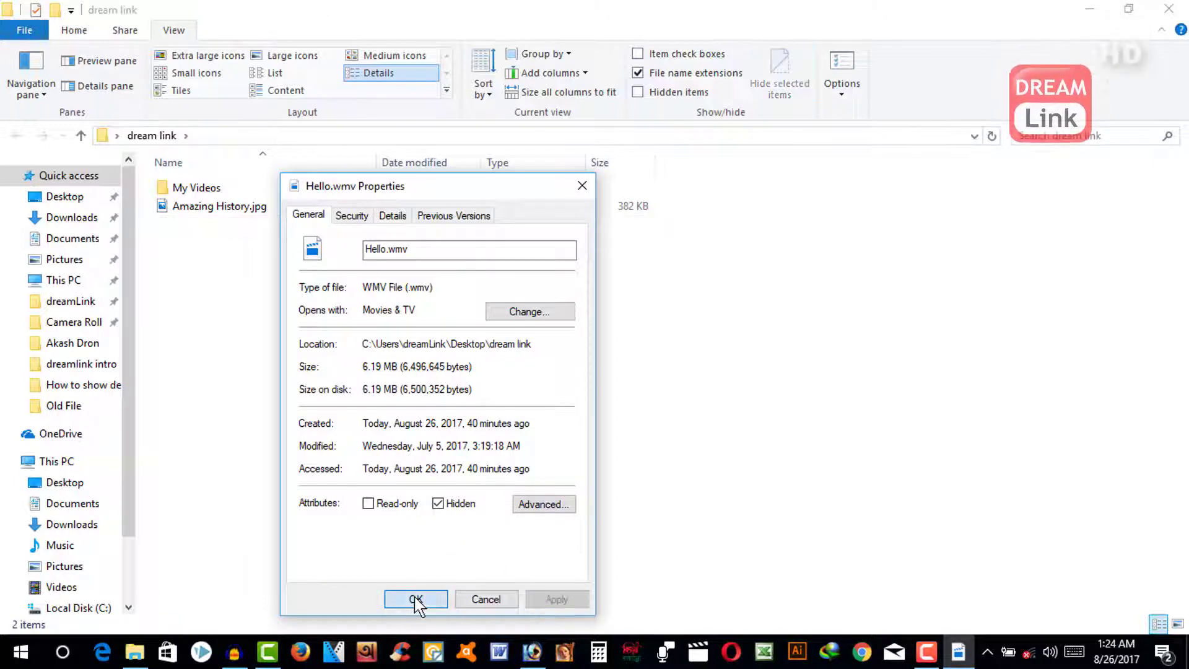
{"action": "left_click", "coordinate": [414, 598]}
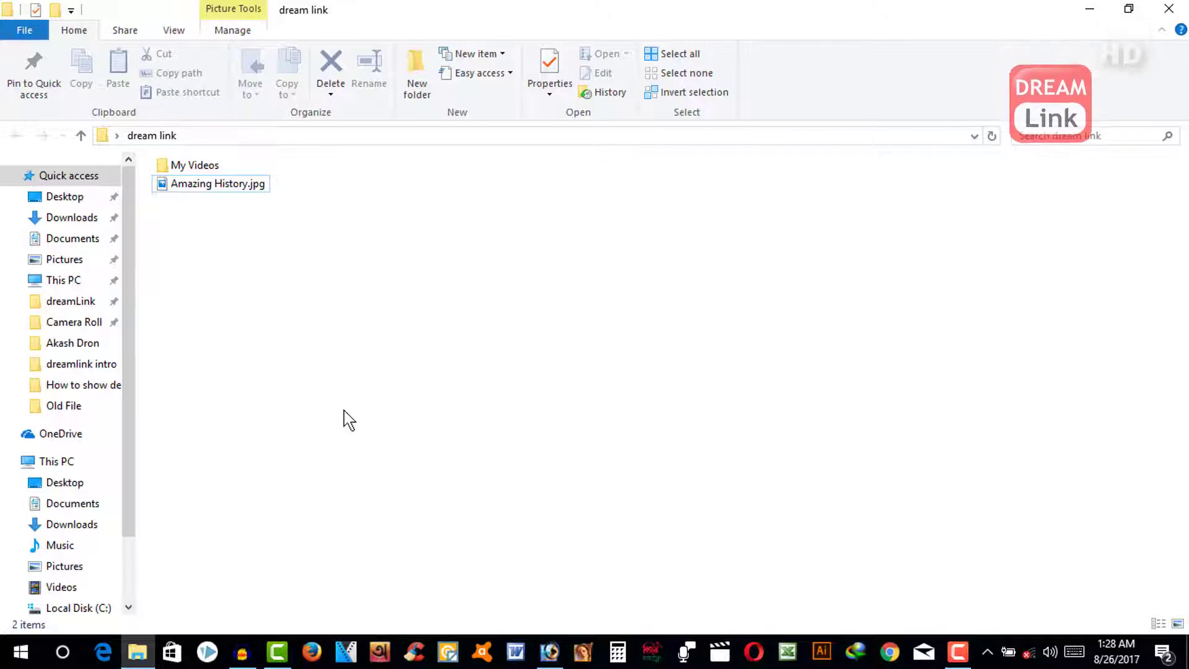
Set the folder options to show hidden files, folders, and drives, and check Hello.wmv in the dream link folder.
{"action": "left_click", "coordinate": [174, 31]}
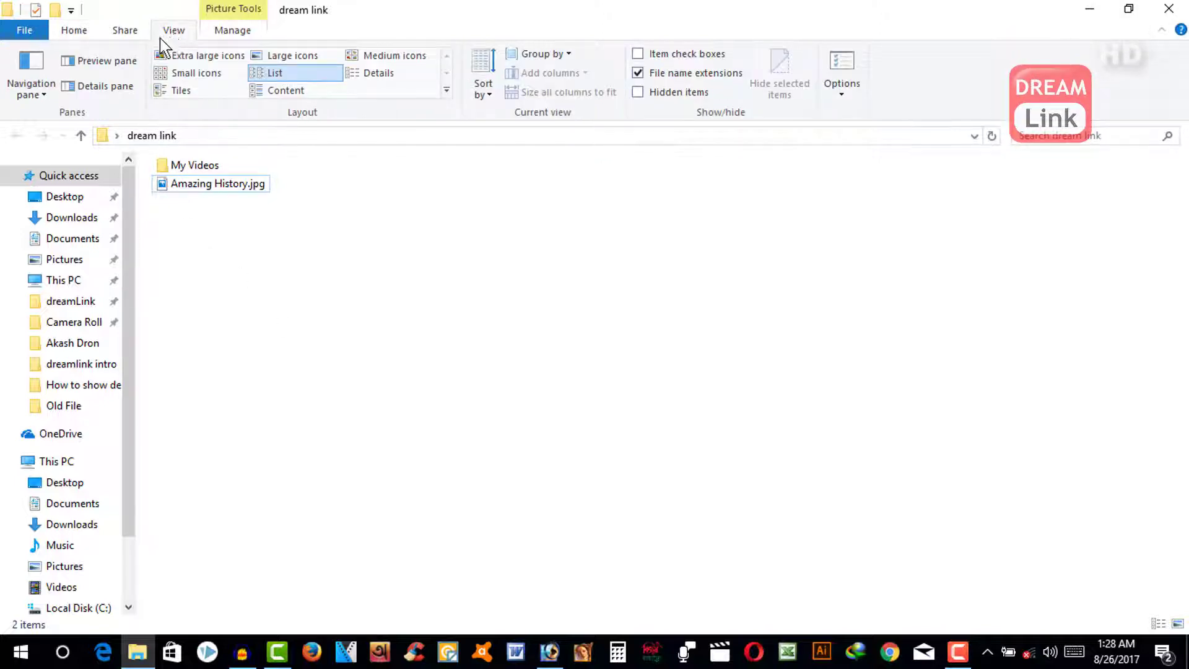
{"action": "left_click", "coordinate": [843, 68]}
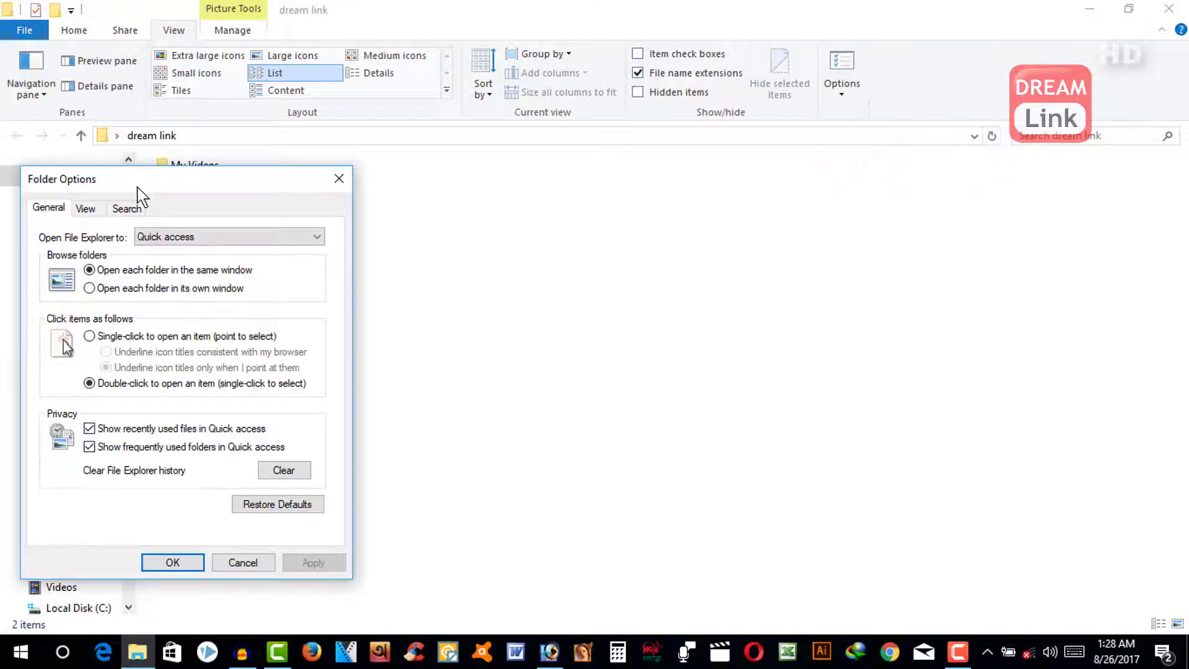
{"action": "left_click", "coordinate": [85, 209]}
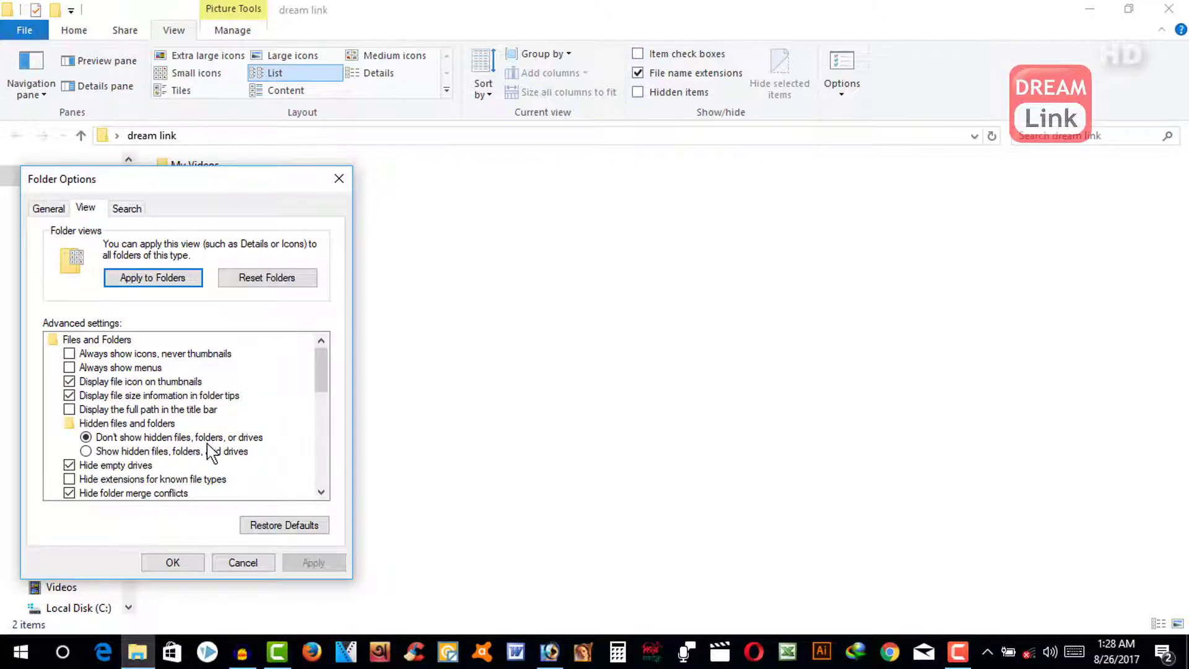
{"action": "left_click", "coordinate": [86, 452]}
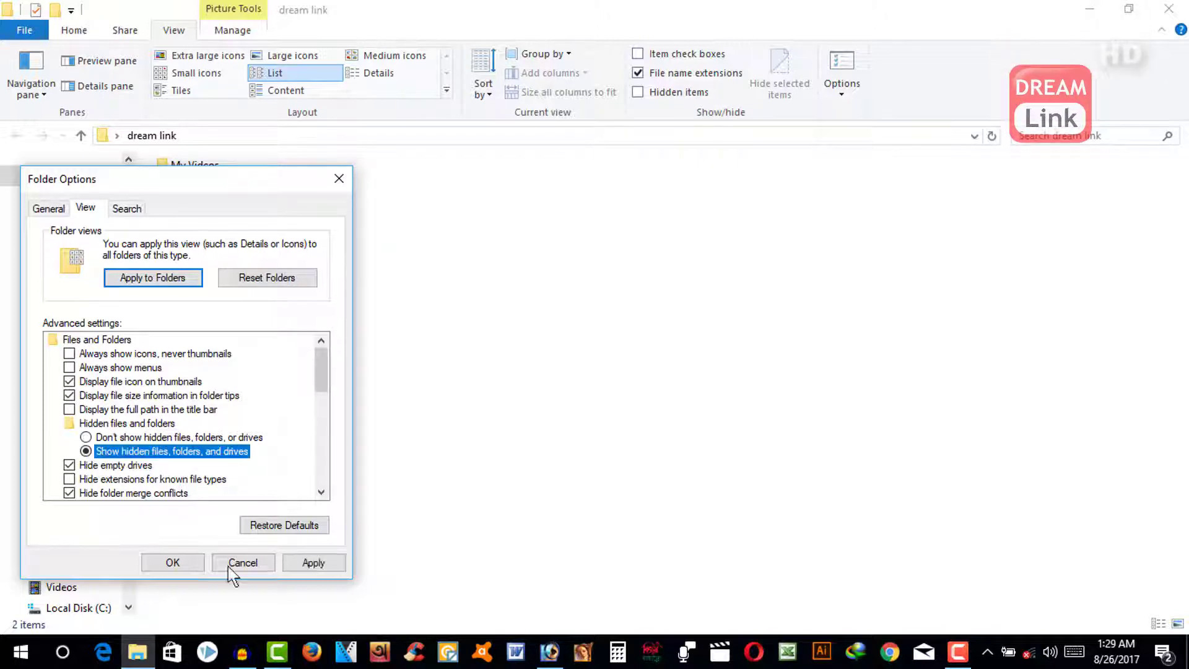
{"action": "left_click", "coordinate": [313, 565]}
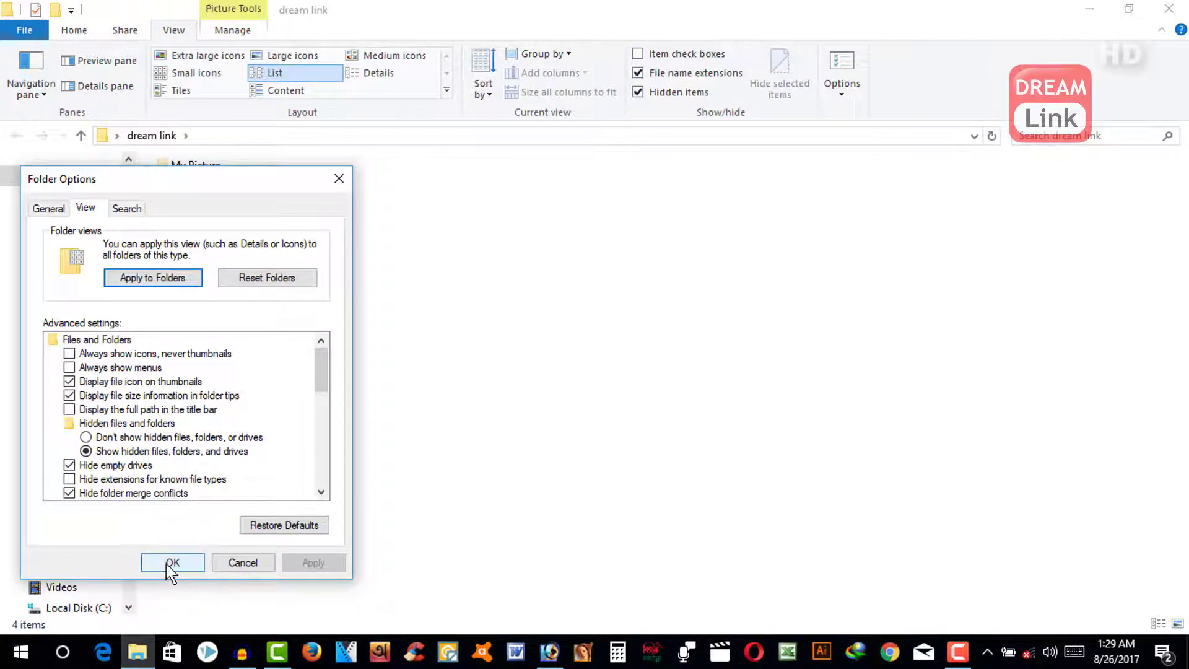
{"action": "left_click", "coordinate": [171, 563]}
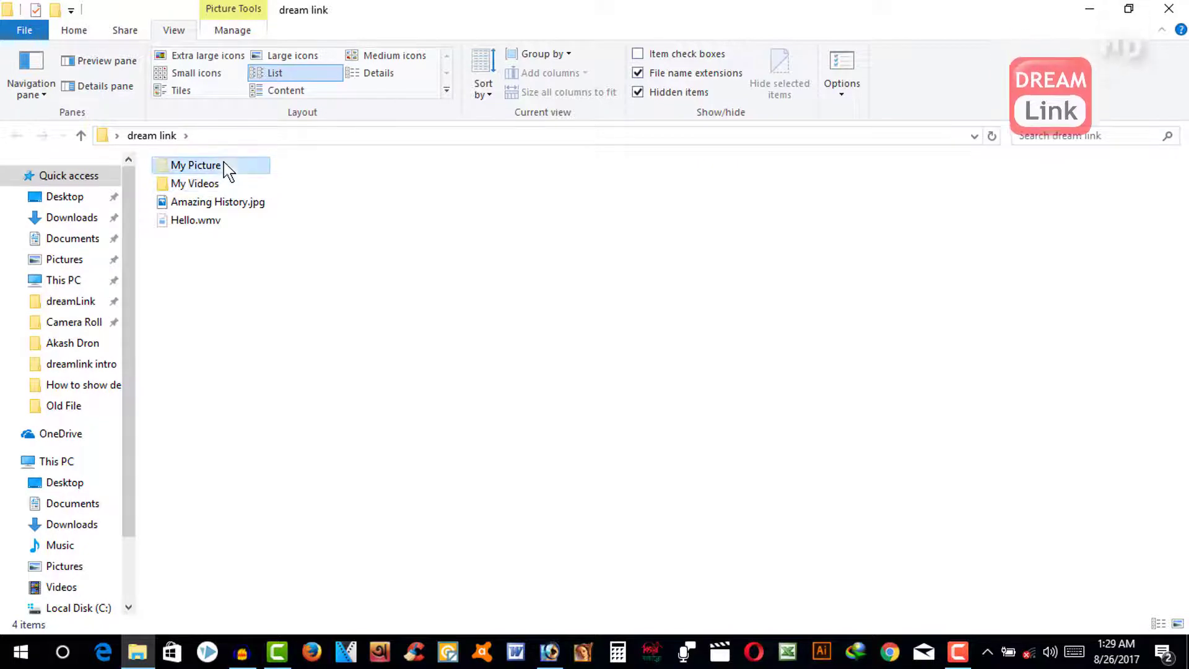
{"action": "left_click", "coordinate": [203, 222]}
{"action": "left_click", "coordinate": [260, 322]}
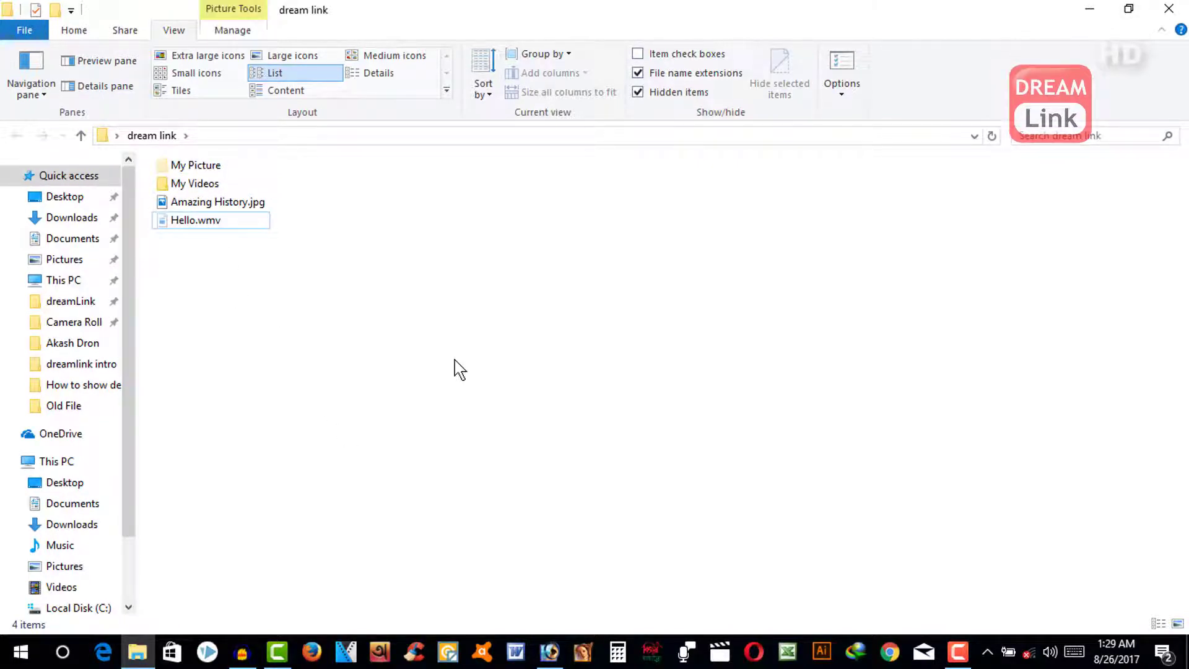
Switch the folder options to not show hidden files, folders, or drives.
{"action": "left_click", "coordinate": [843, 68]}
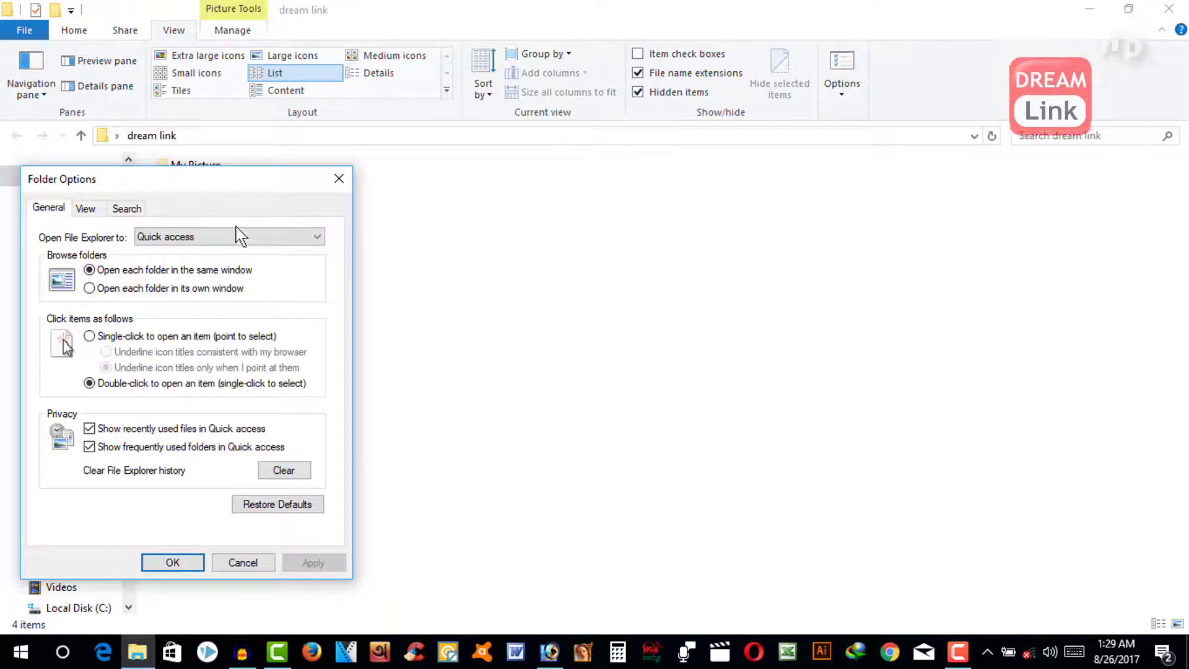
{"action": "left_click", "coordinate": [85, 211]}
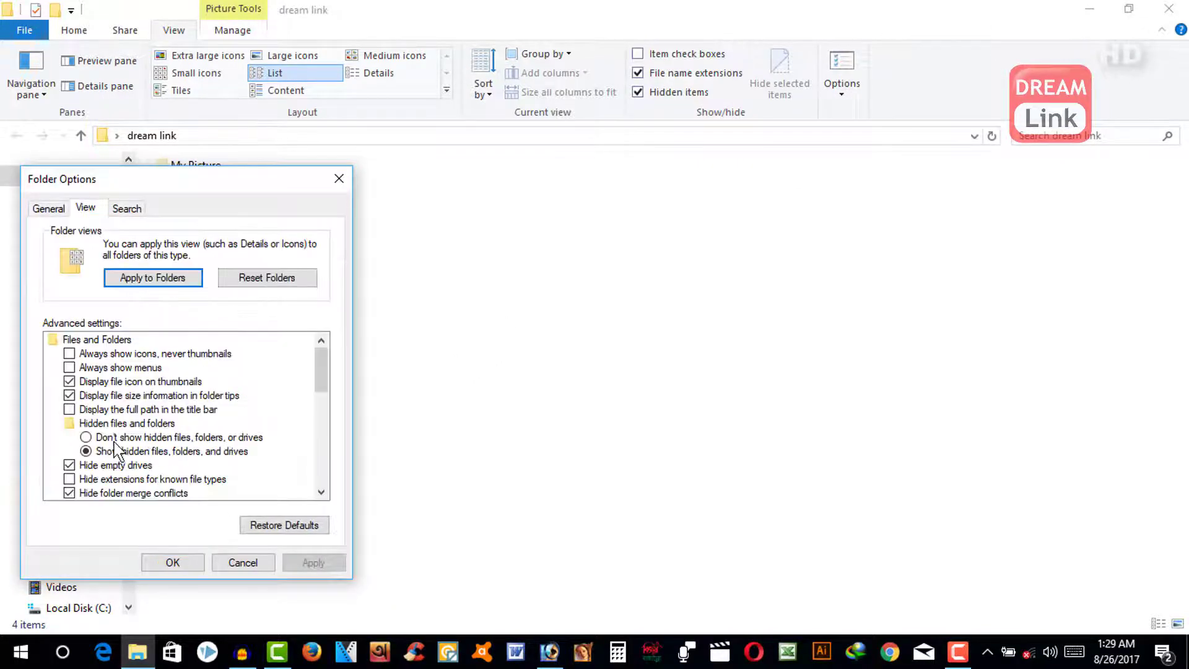
{"action": "left_click", "coordinate": [85, 438]}
{"action": "left_click", "coordinate": [331, 563]}
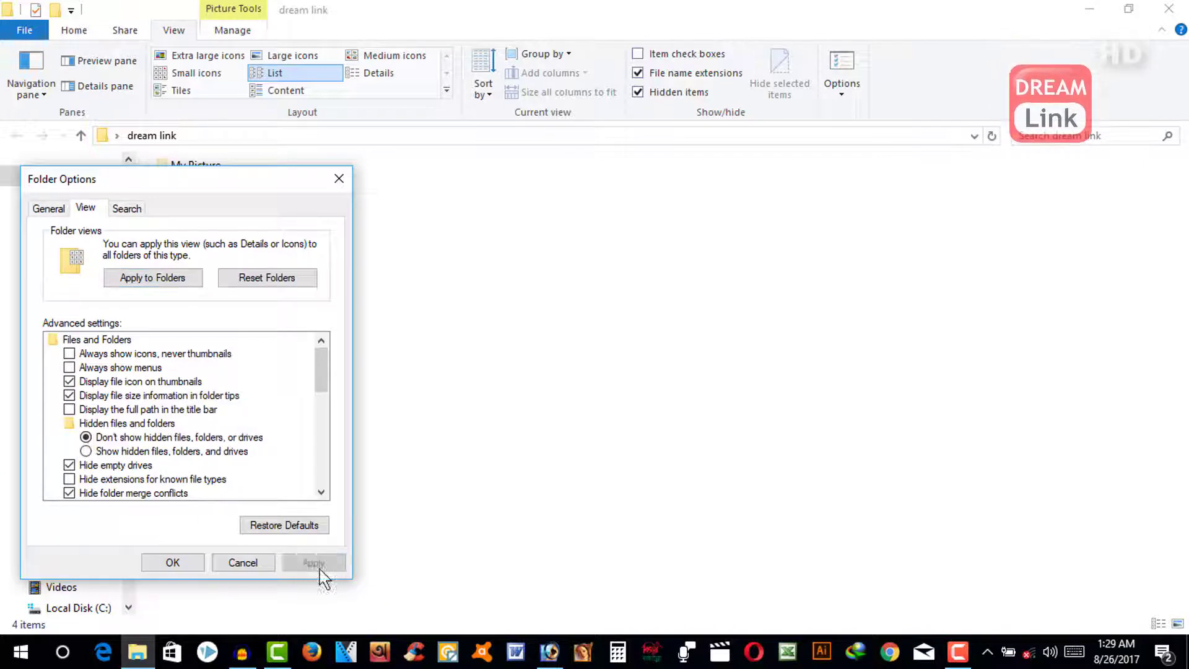
{"action": "left_click", "coordinate": [192, 564]}
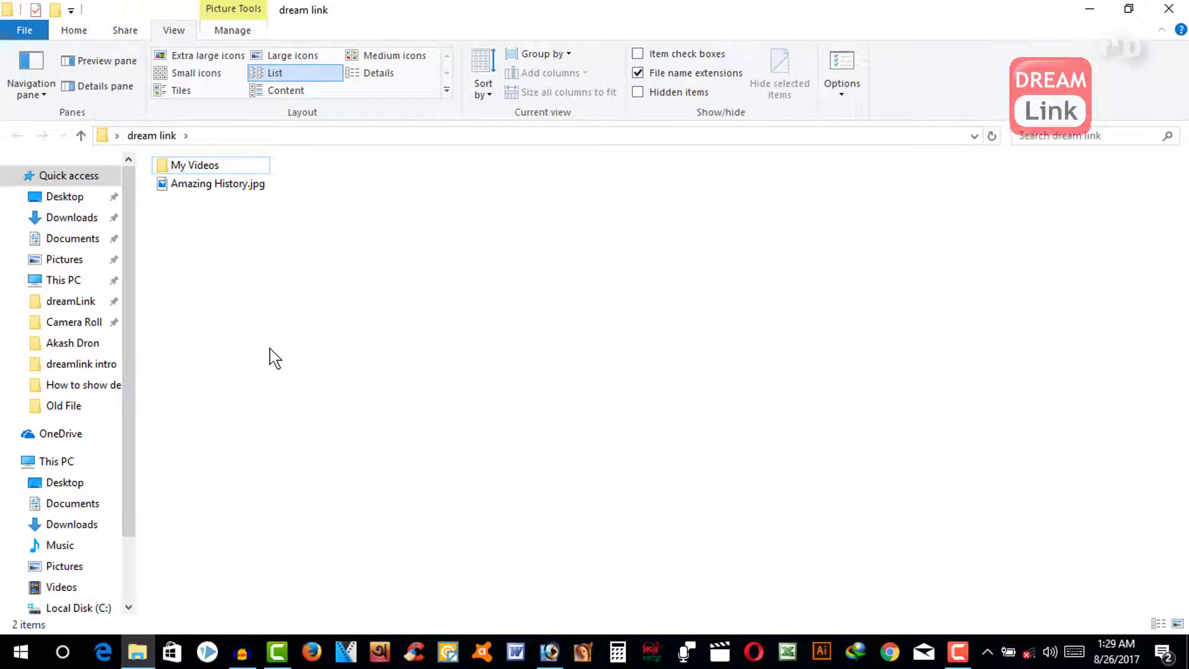
Turn the display of hidden files, folders, and drives back on in the folder options.
{"action": "left_click", "coordinate": [844, 87]}
{"action": "left_click", "coordinate": [86, 209]}
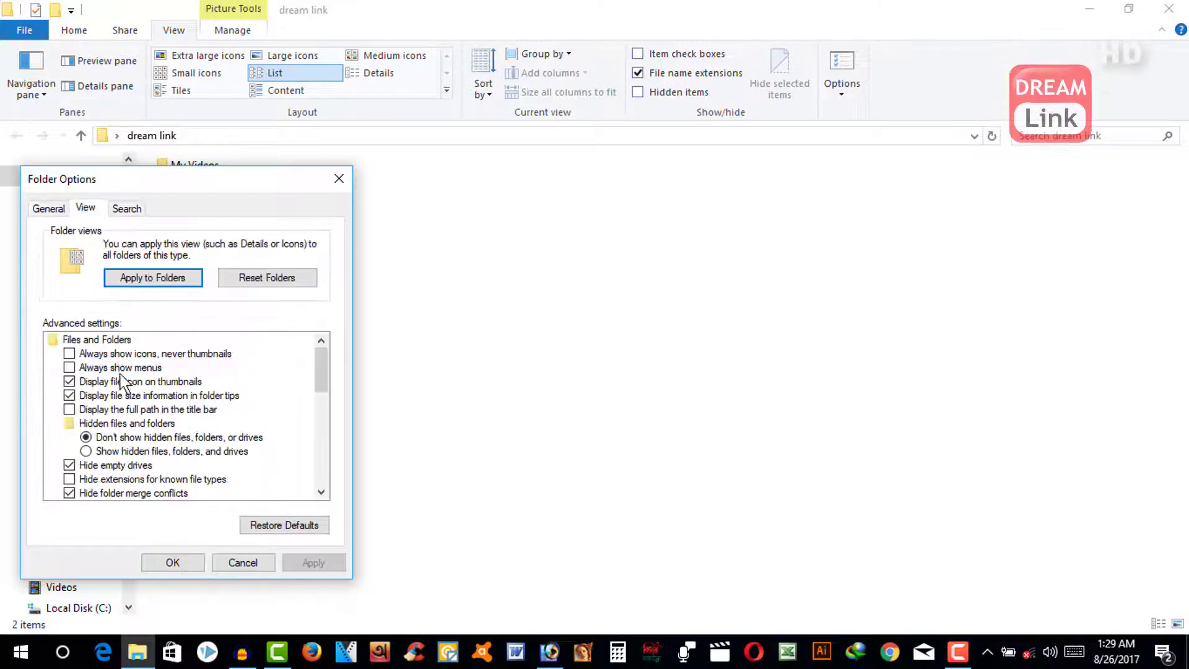
{"action": "left_click", "coordinate": [116, 452]}
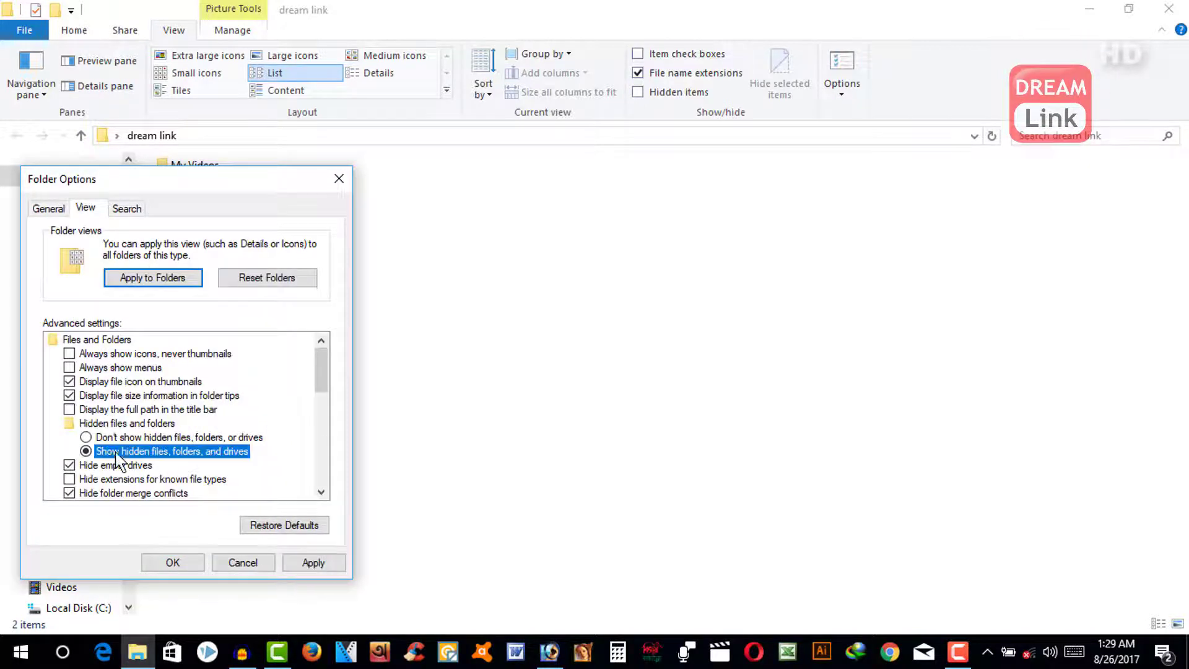
{"action": "left_click", "coordinate": [314, 563]}
{"action": "left_click", "coordinate": [173, 562]}
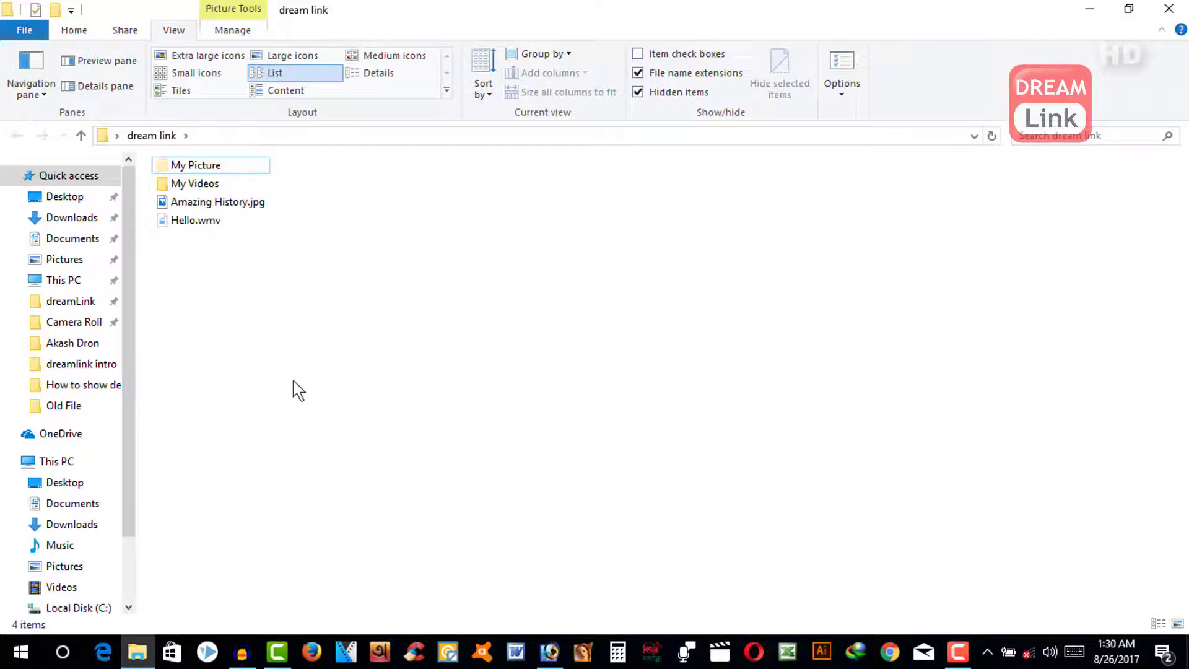
Remove the Hidden attribute from the Hello.wmv file in its properties and apply the change.
{"action": "right_click", "coordinate": [201, 224]}
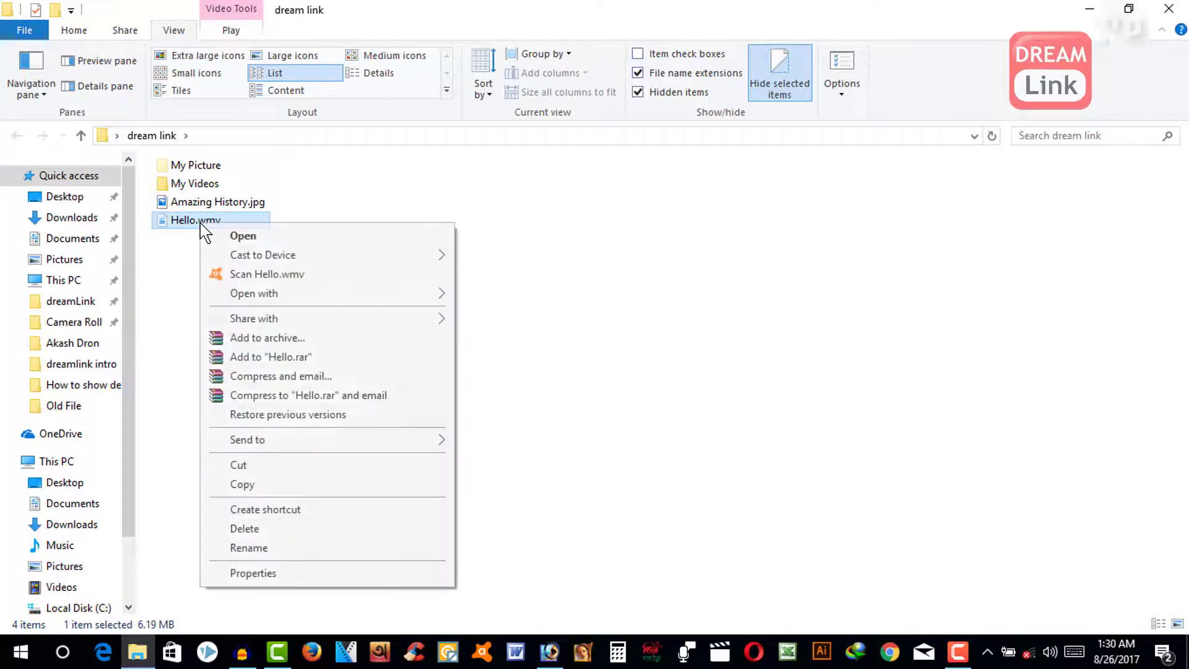
{"action": "left_click", "coordinate": [277, 576]}
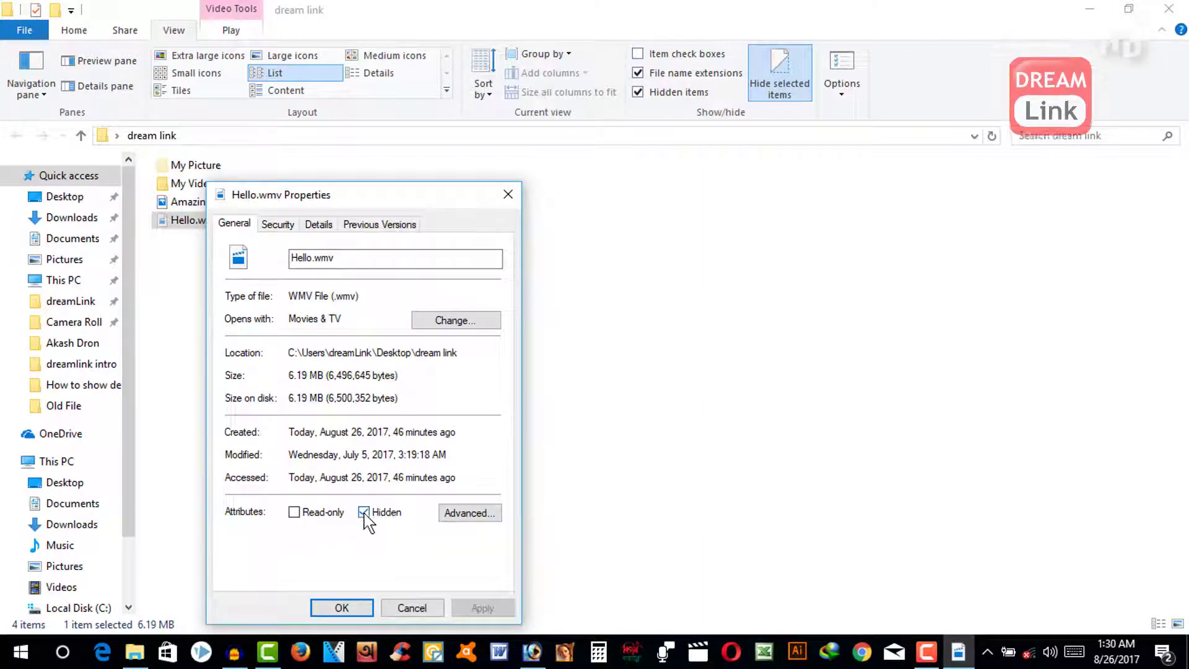
{"action": "left_click", "coordinate": [364, 512]}
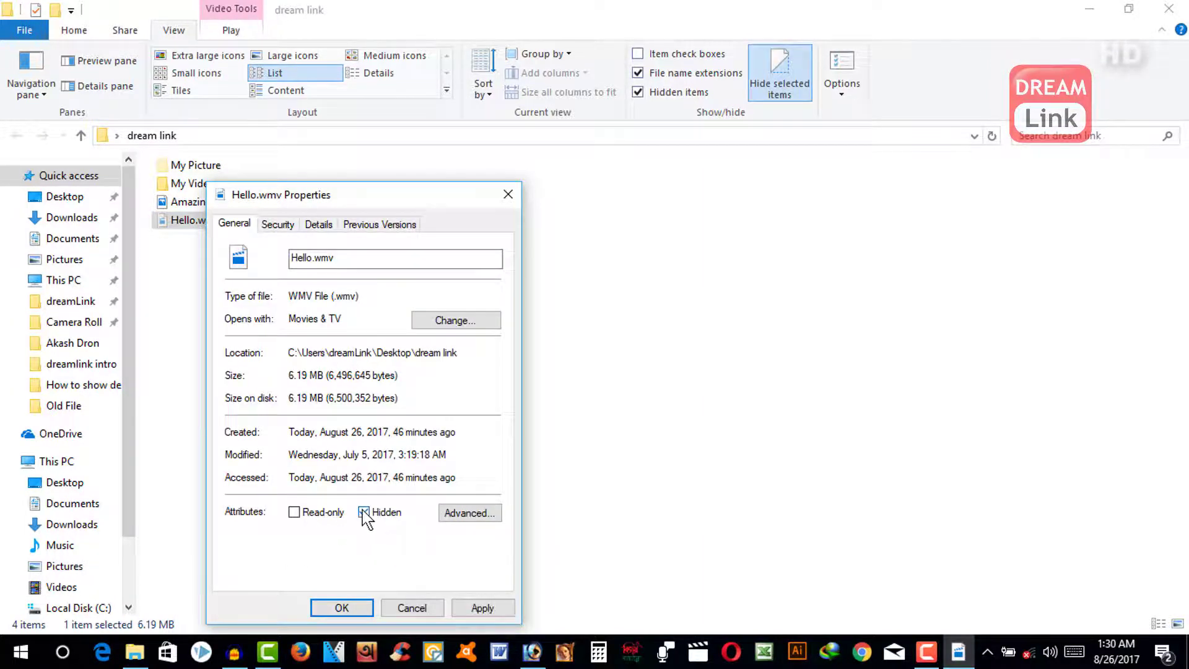
{"action": "left_click", "coordinate": [478, 606]}
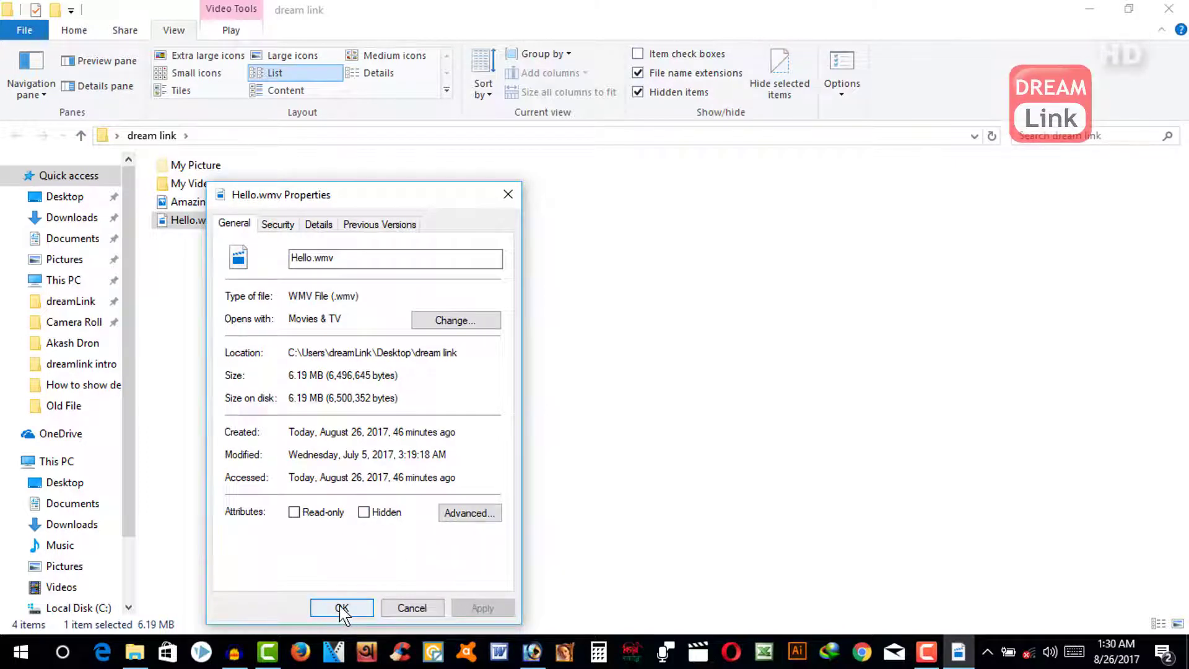
{"action": "left_click", "coordinate": [342, 608]}
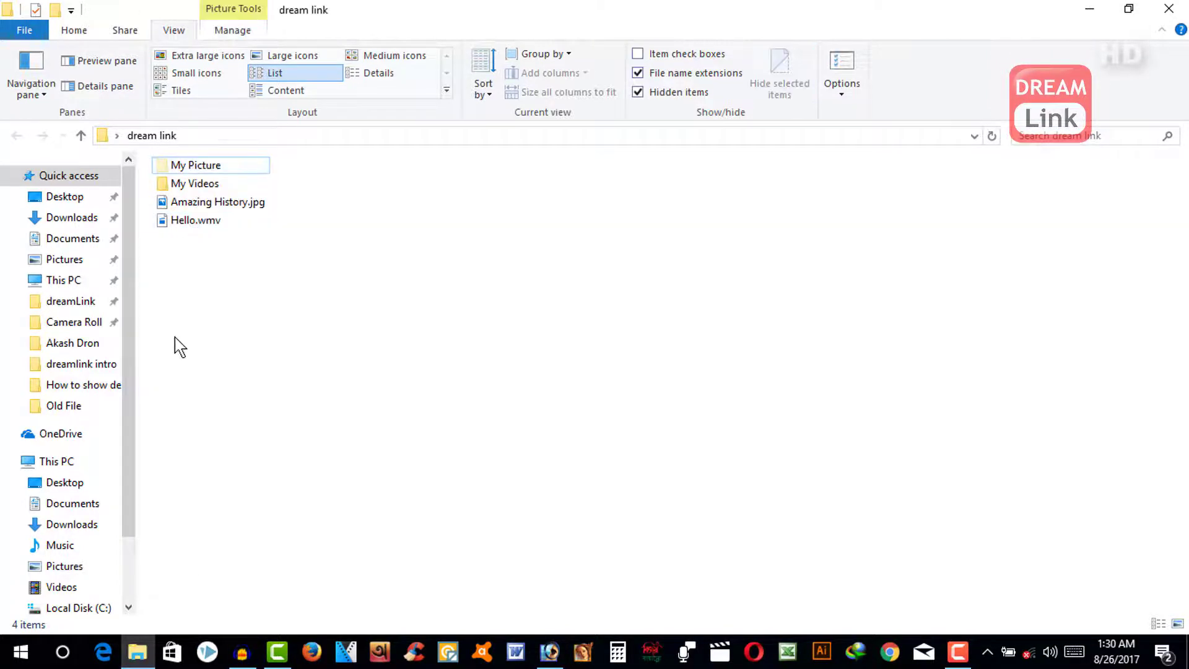
Remove the Hidden attribute from the My Picture folder, applying it to the folder, subfolders and files, and close the dream link window.
{"action": "right_click", "coordinate": [197, 170]}
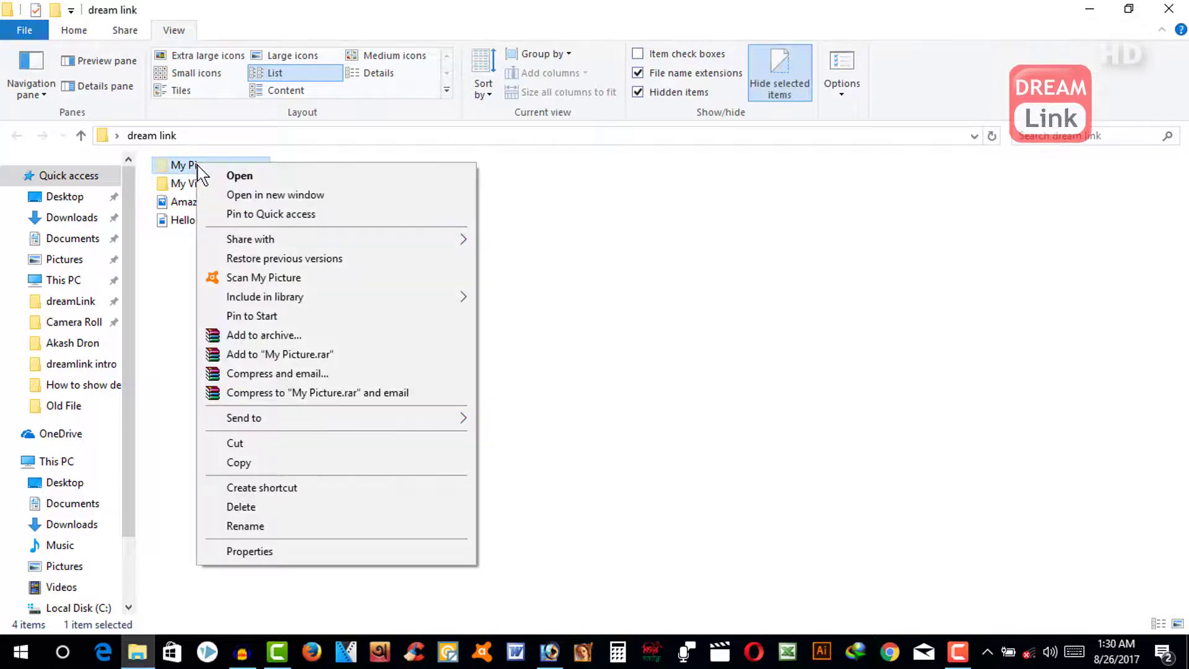
{"action": "left_click", "coordinate": [273, 555]}
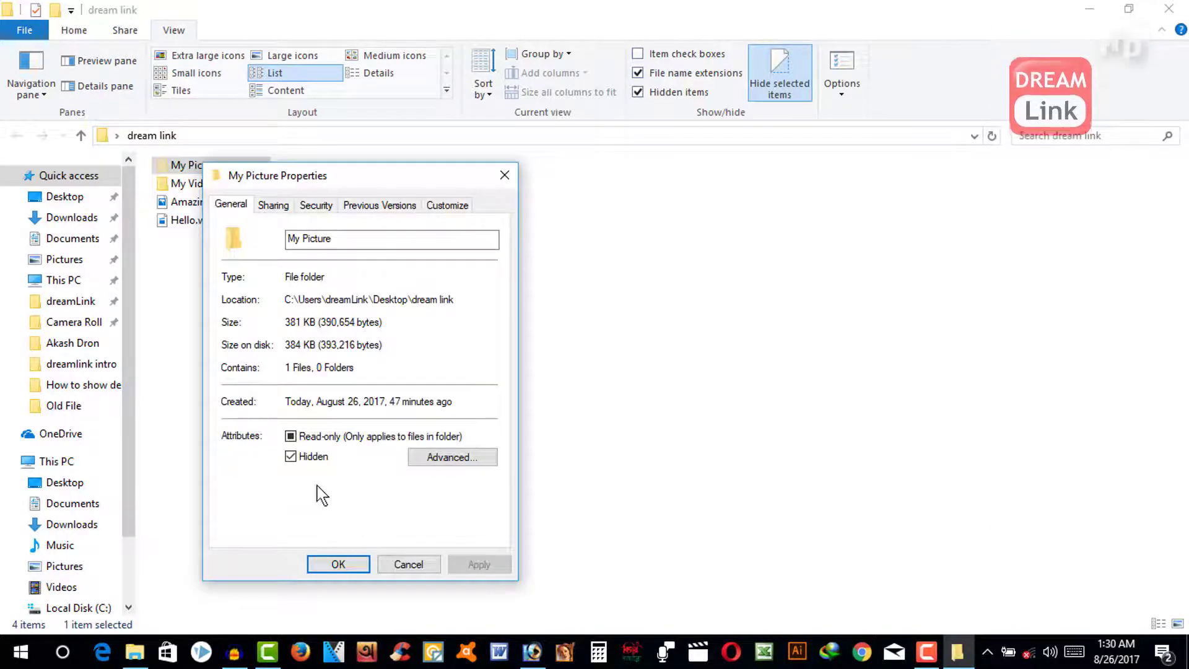
{"action": "left_click", "coordinate": [290, 457]}
{"action": "left_click", "coordinate": [482, 566]}
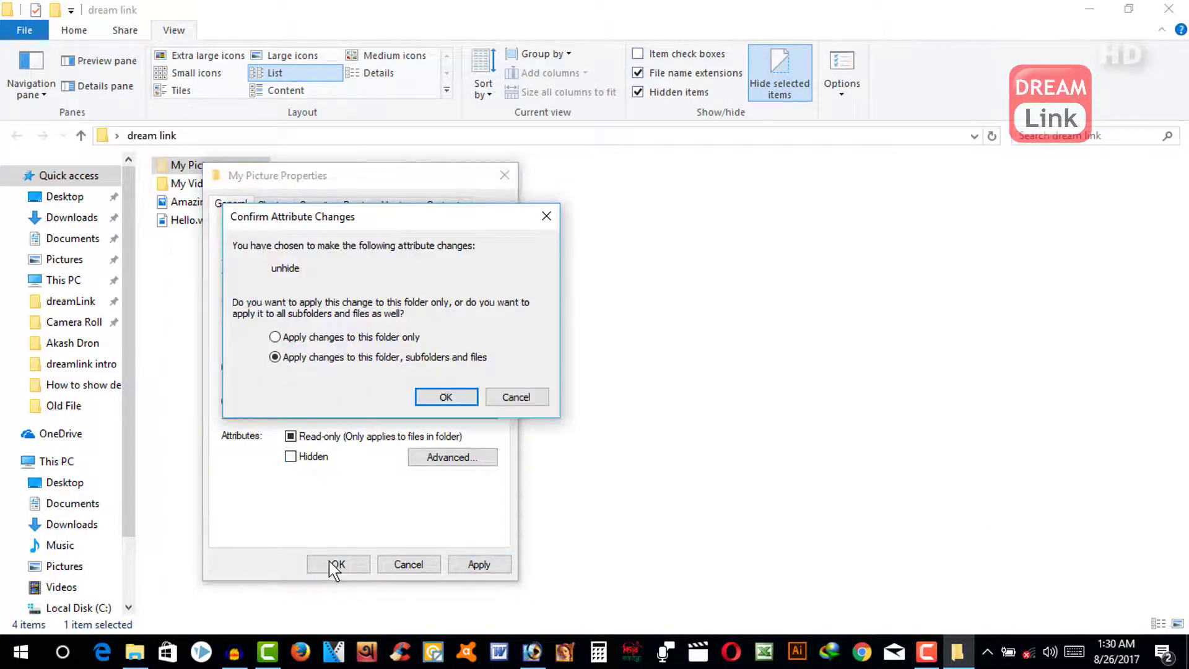
{"action": "left_click", "coordinate": [456, 398]}
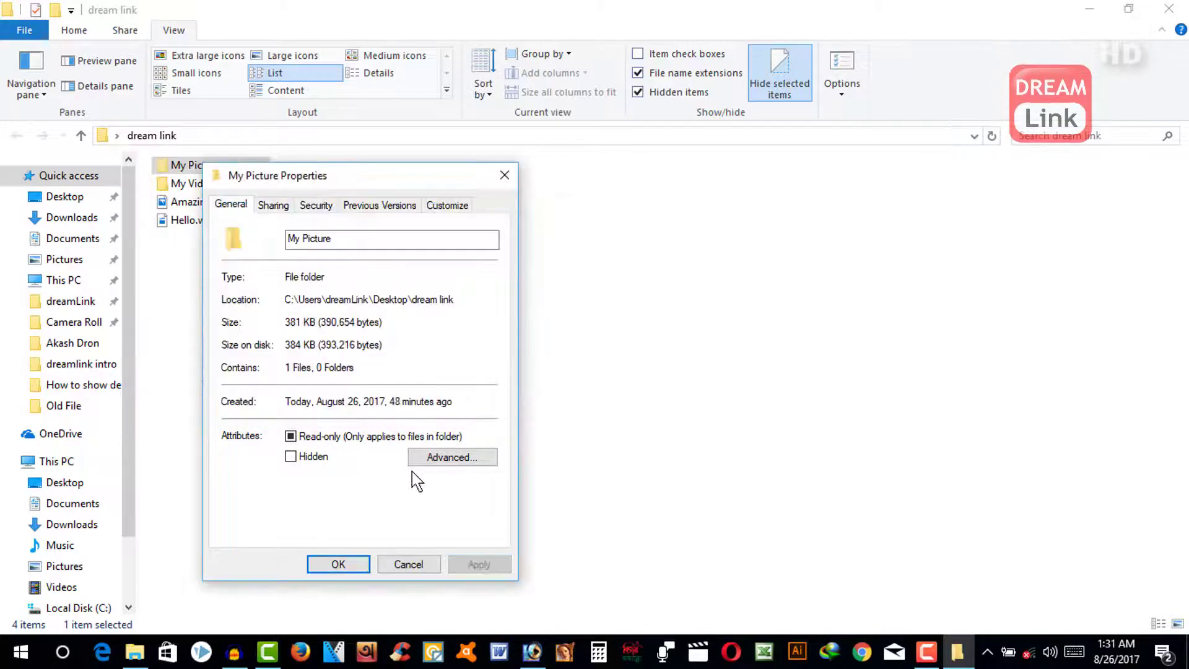
{"action": "left_click", "coordinate": [338, 564]}
{"action": "left_click", "coordinate": [281, 382]}
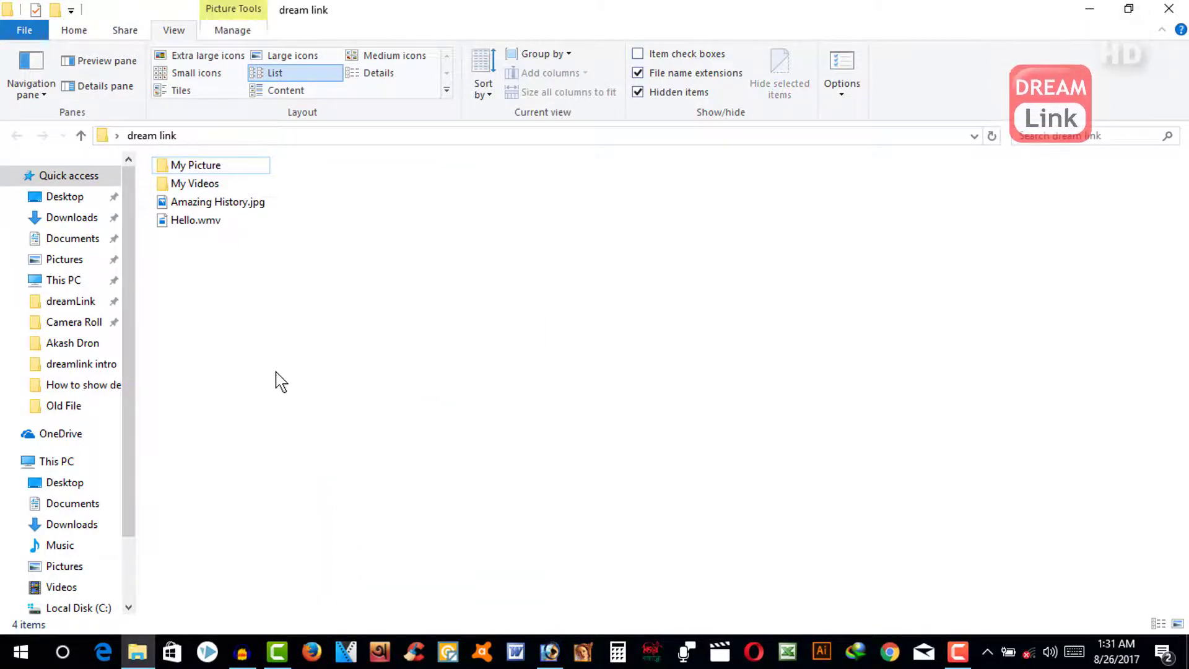
{"action": "left_click", "coordinate": [1168, 9]}
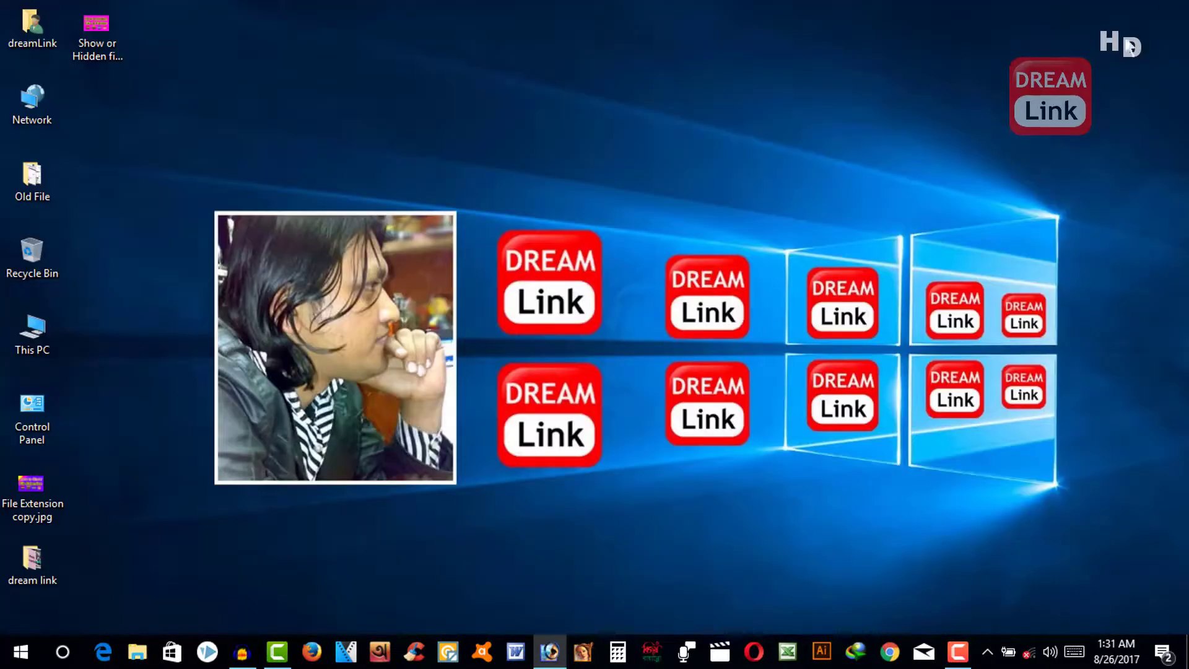